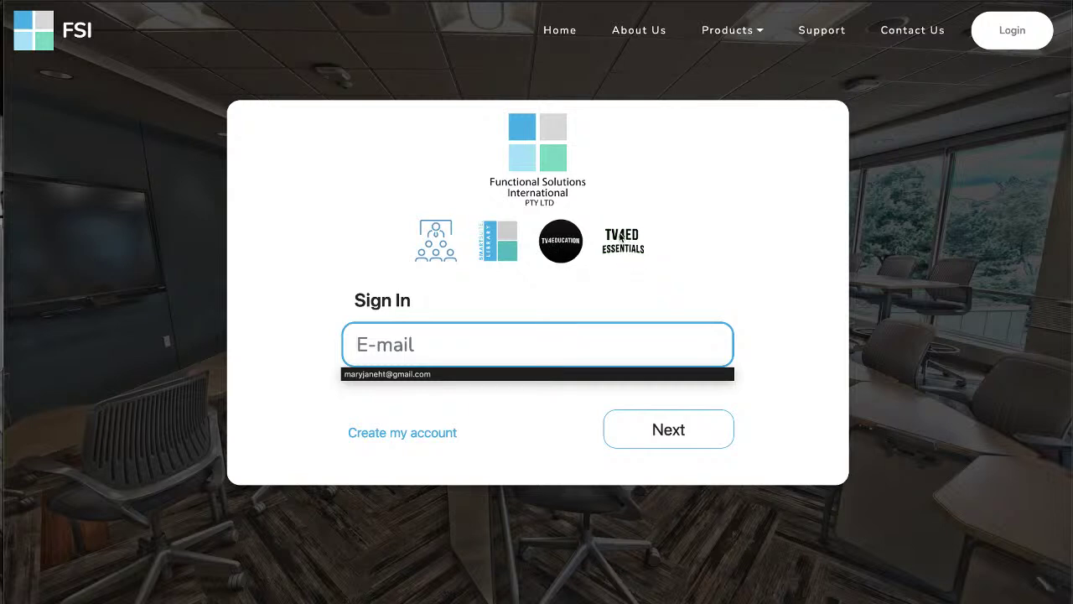
Submit the work e-mail address to sign in, which returns an account-not-found message
click(453, 337)
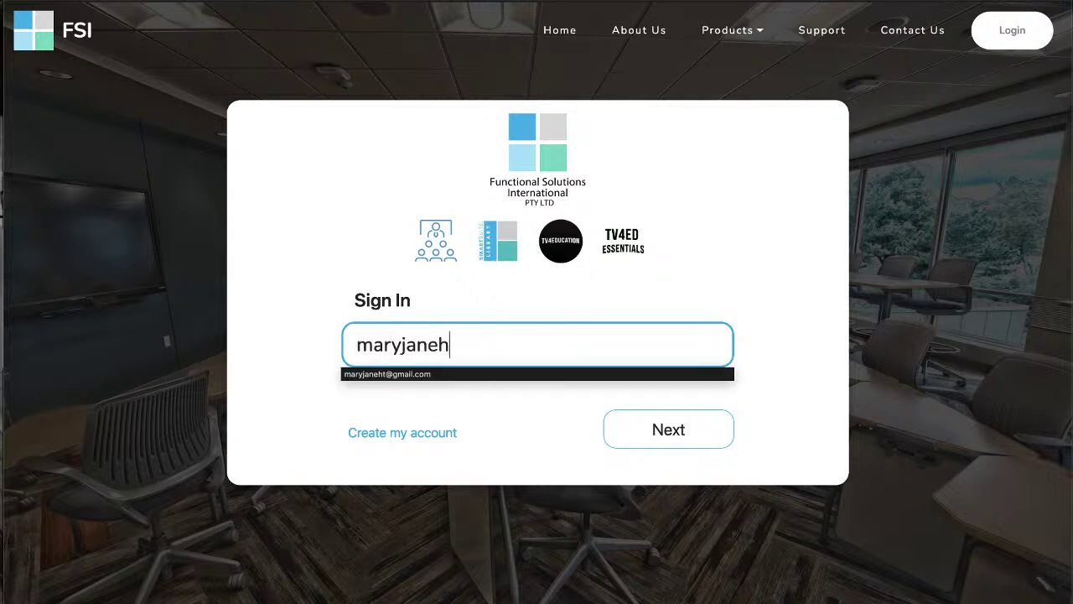
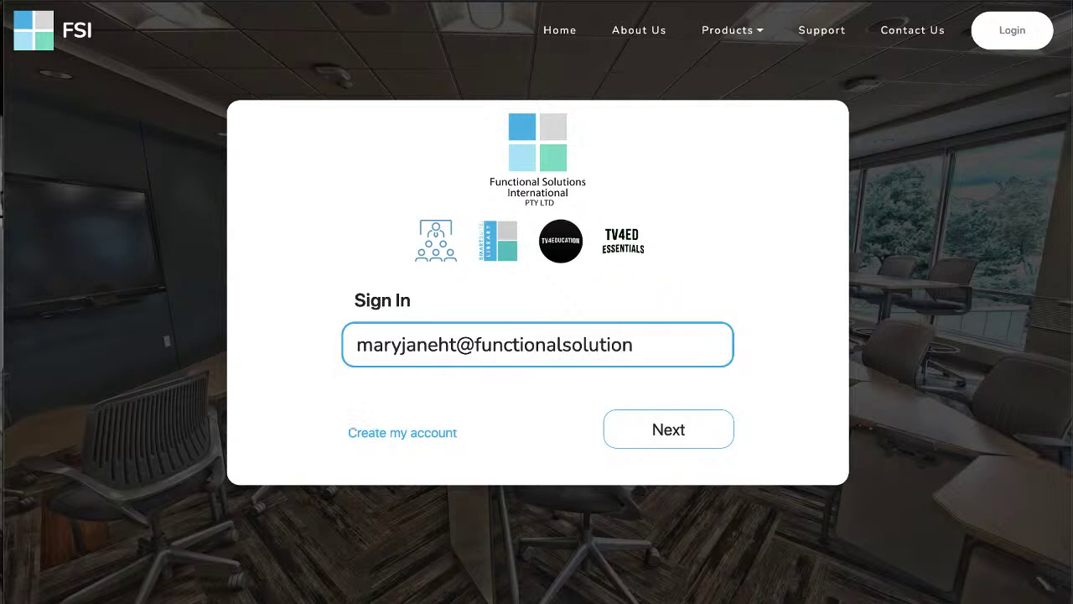
click(641, 430)
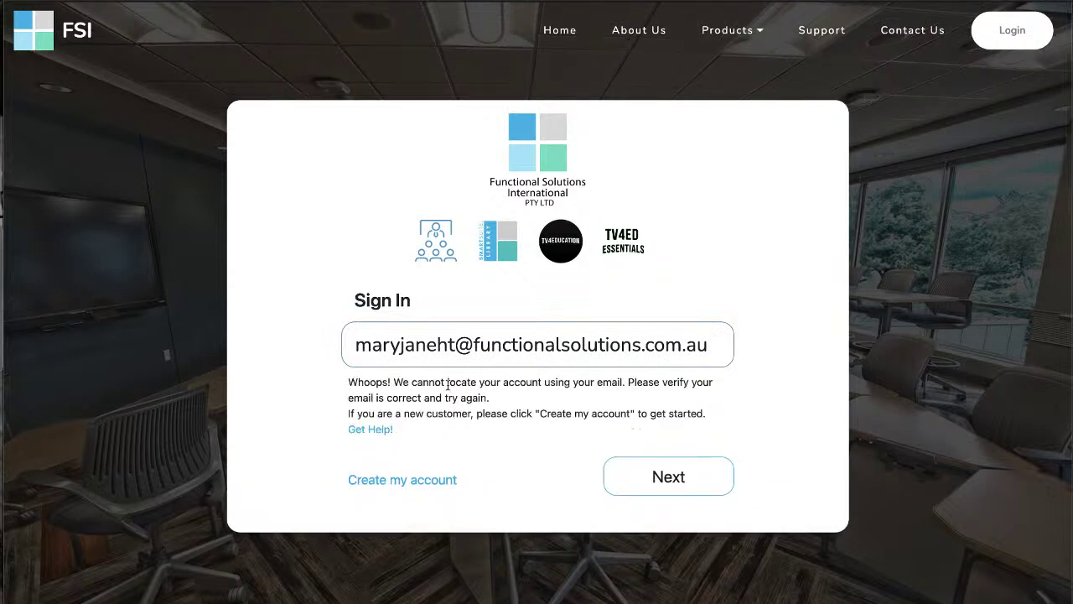
Select the entered e-mail address in the field to edit it
click(567, 345)
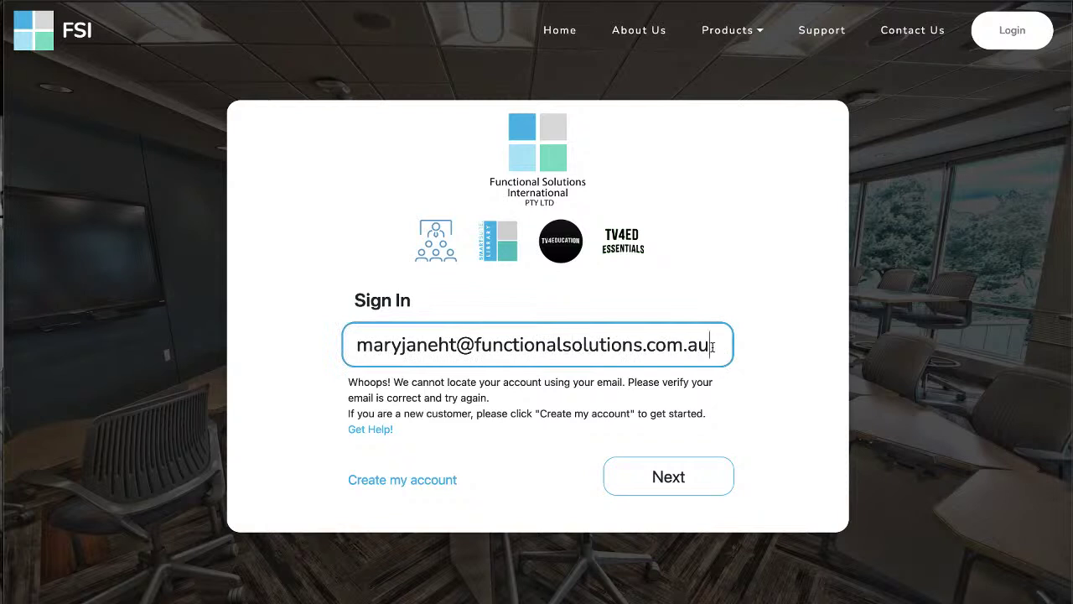
drag(713, 345, 402, 327)
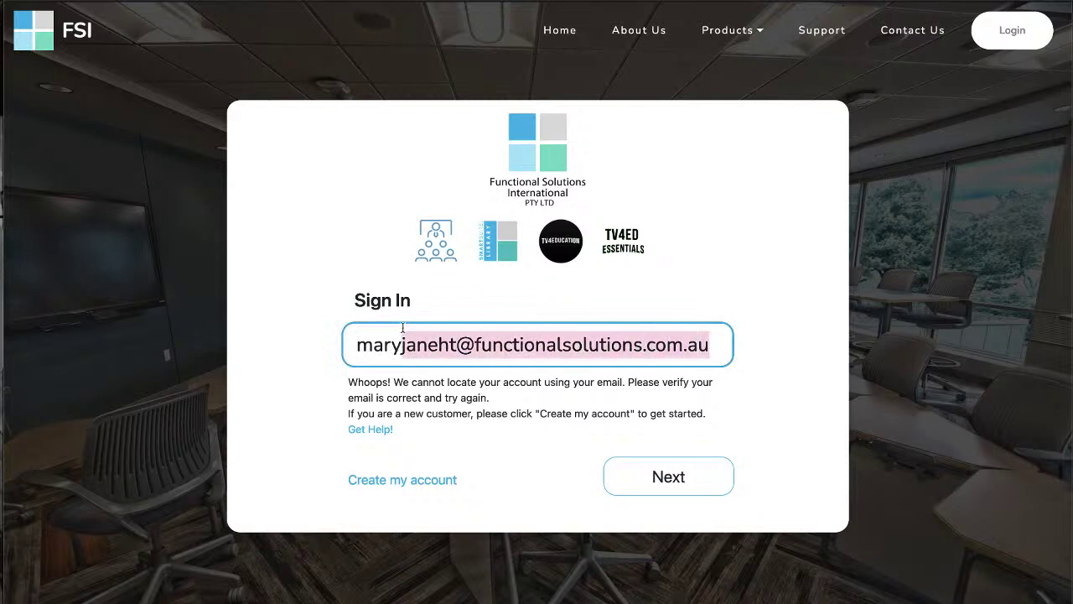
click(455, 317)
click(510, 345)
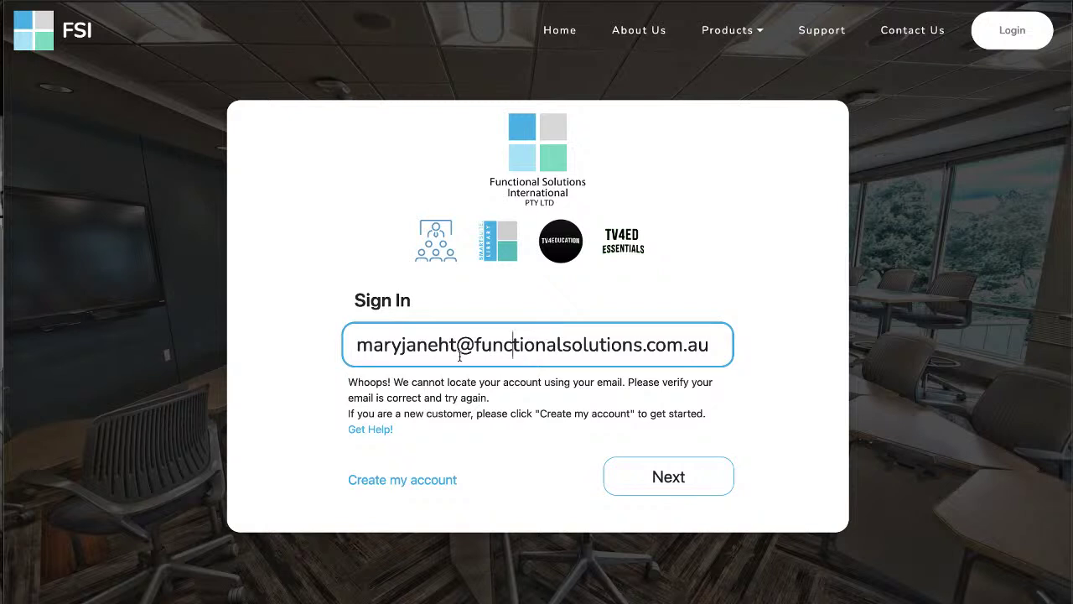
drag(359, 344, 725, 342)
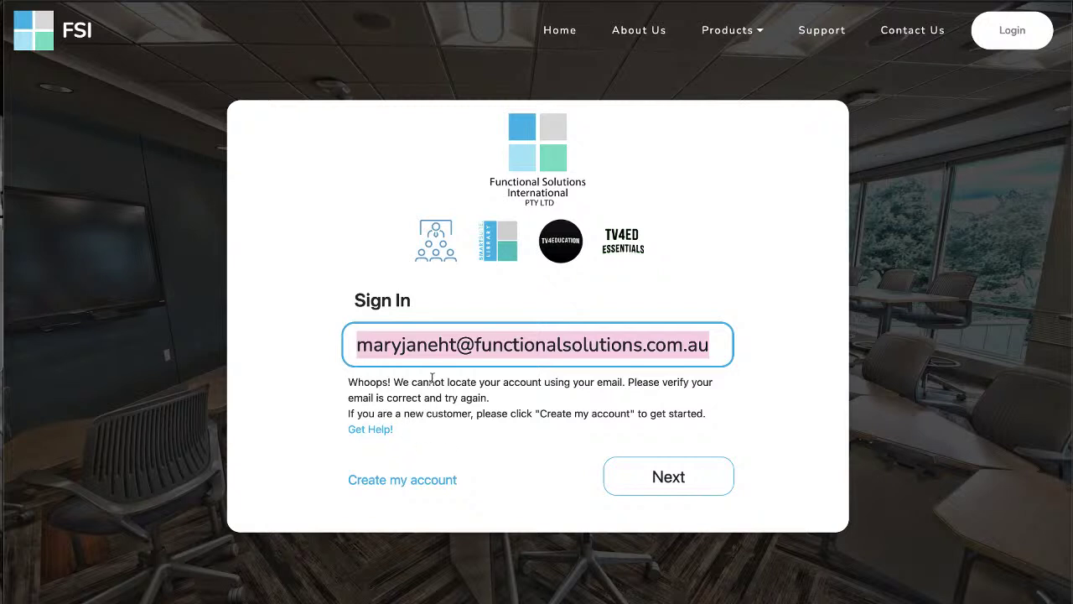
click(907, 56)
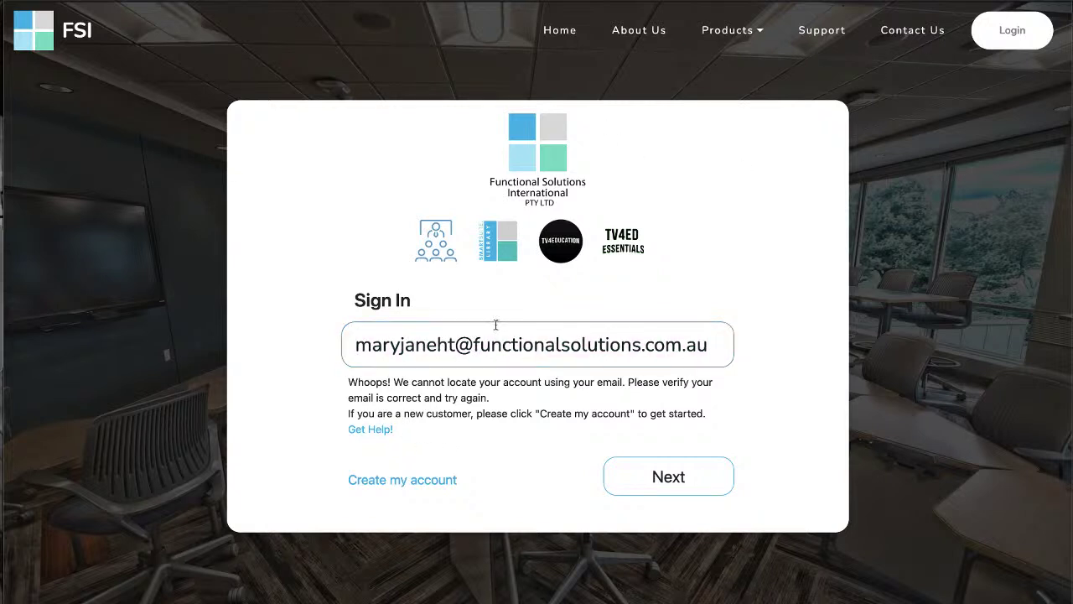
Replace the address with a saved e-mail suggestion from autofill
click(474, 345)
double_click(522, 345)
key(ctrl+a)
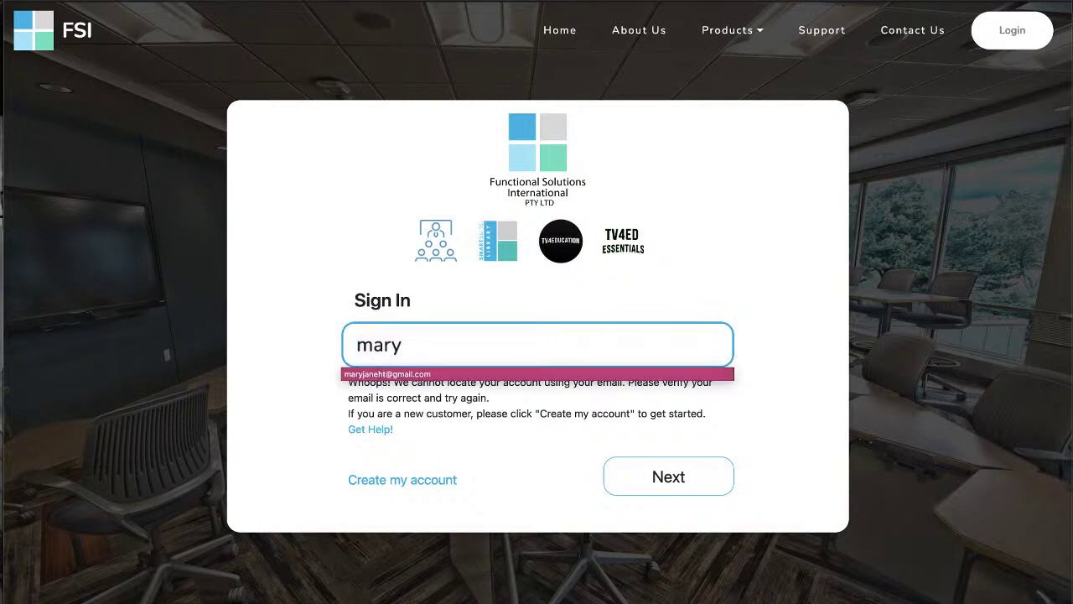
key(Down)
key(Return)
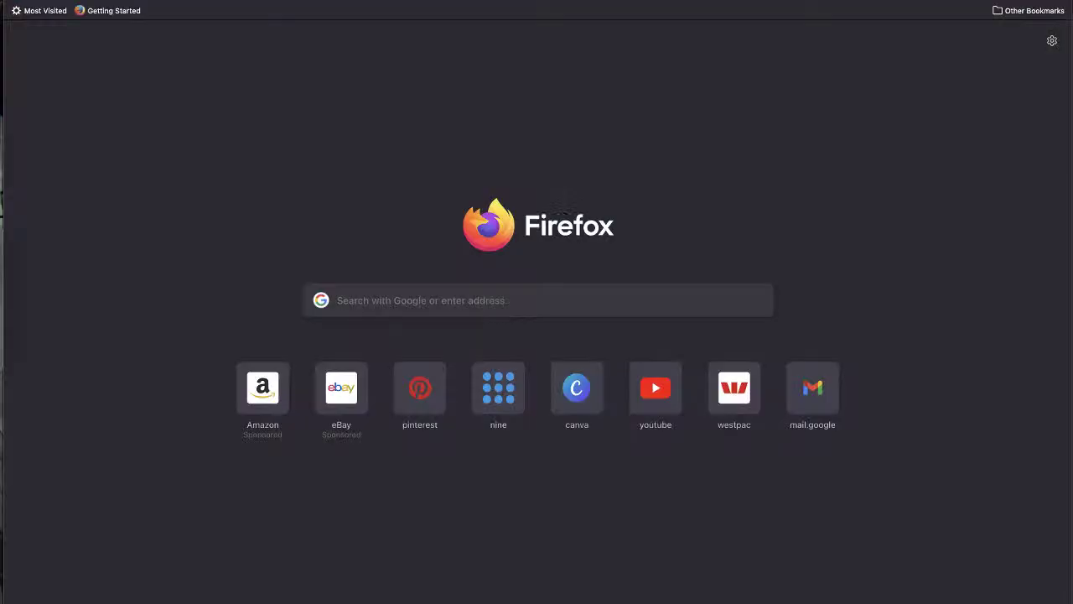
Load the awdemo1 demo library site from the address bar
key(ctrl+l)
text(awdemo1)
key(Return)
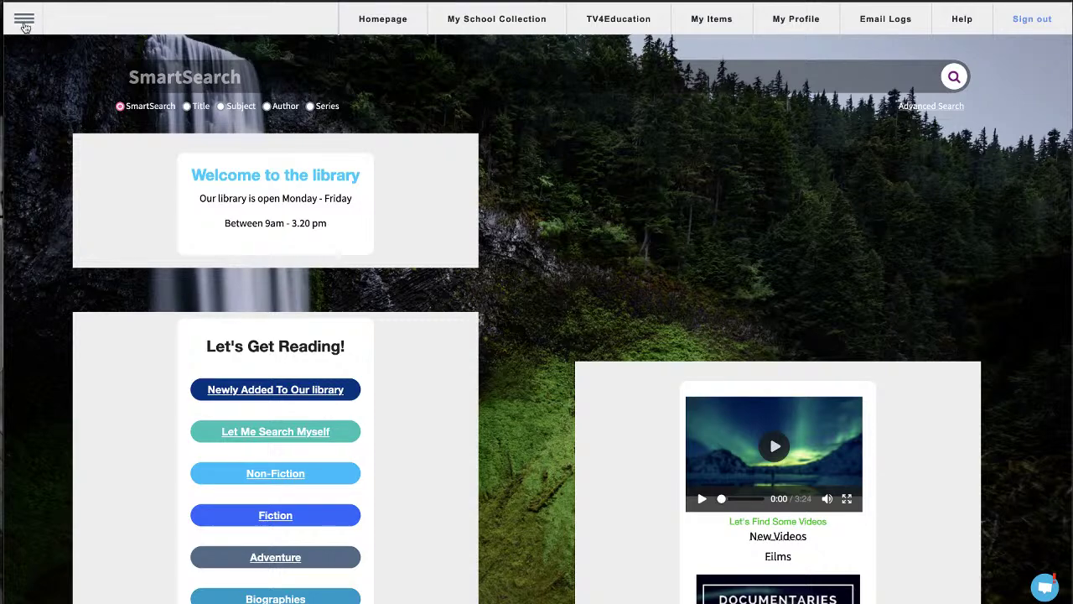
Open the navigation sidebar and reach Patron > Patron Management
click(24, 26)
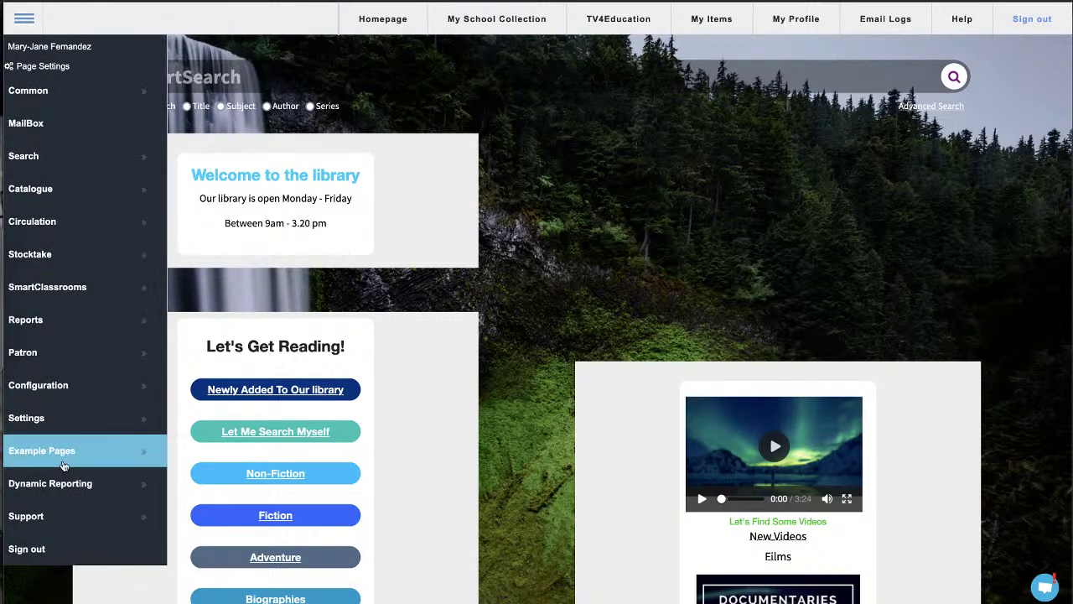
mouse_move(78, 363)
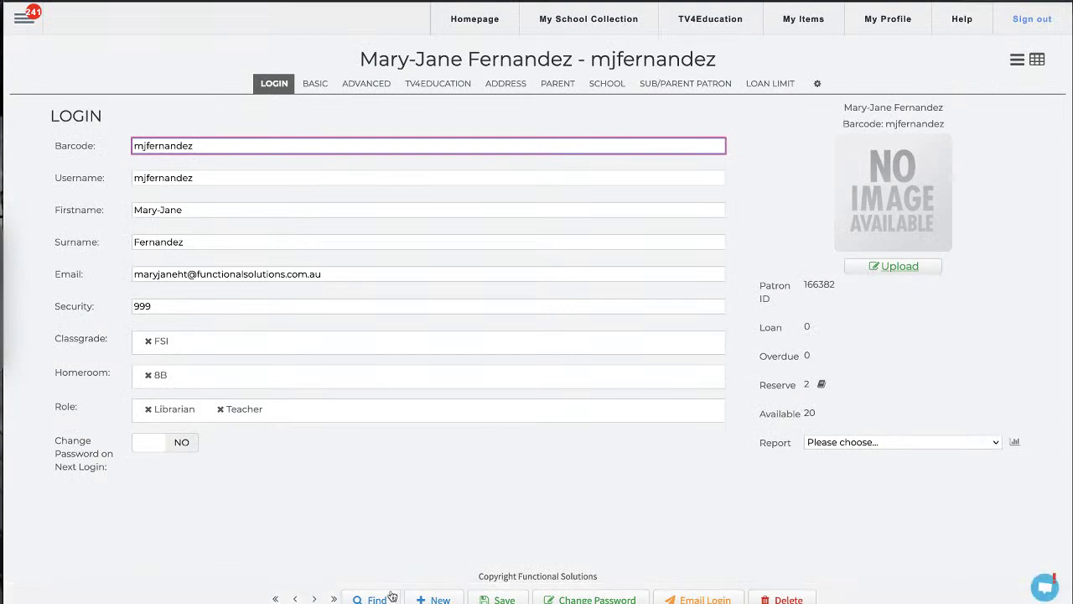
Cancel the Find Patron search and start a blank new patron record
click(377, 599)
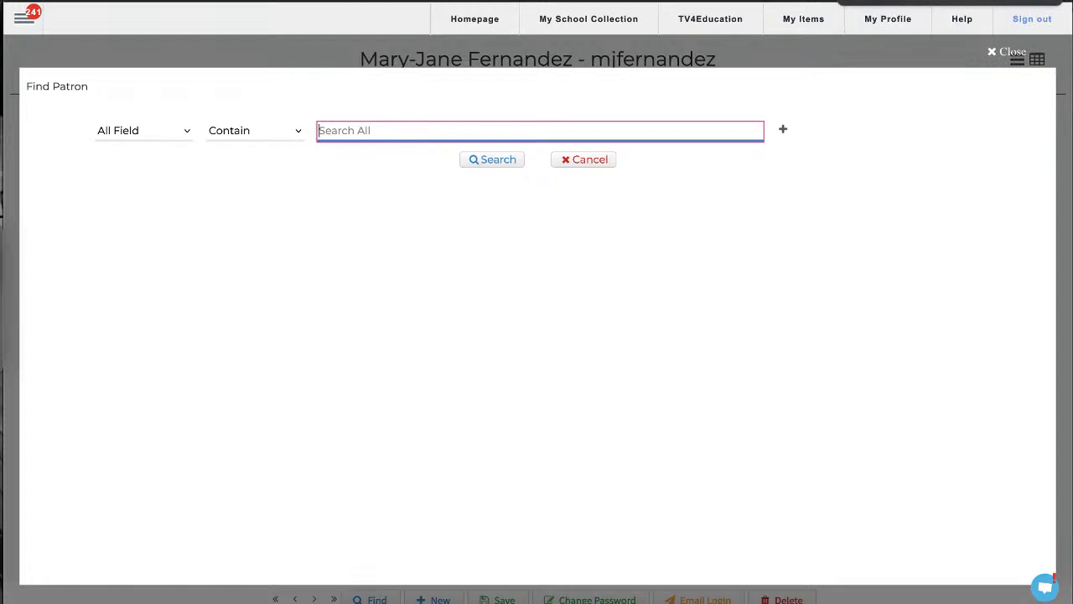
click(562, 161)
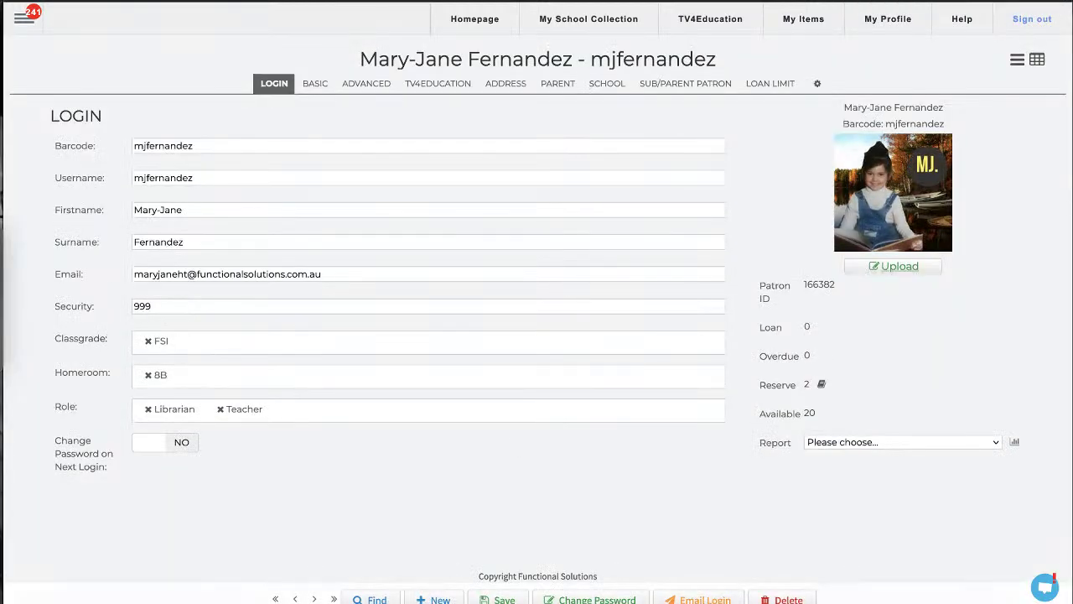
click(434, 599)
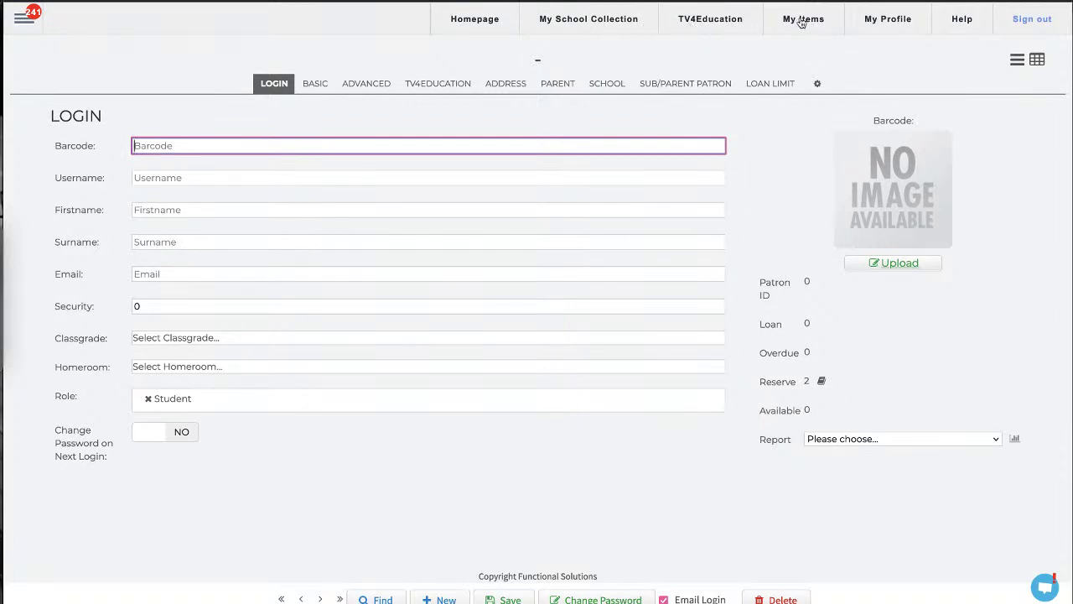
Go to My School Collection from the top menu bar
click(600, 25)
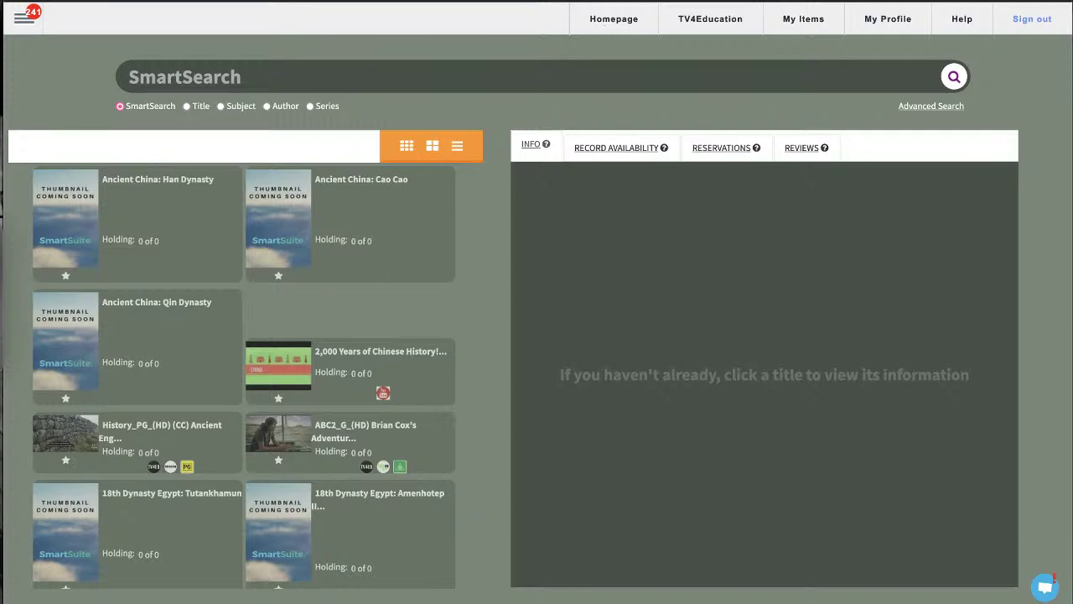
scroll(372, 366, down, 3)
scroll(372, 367, down, 2)
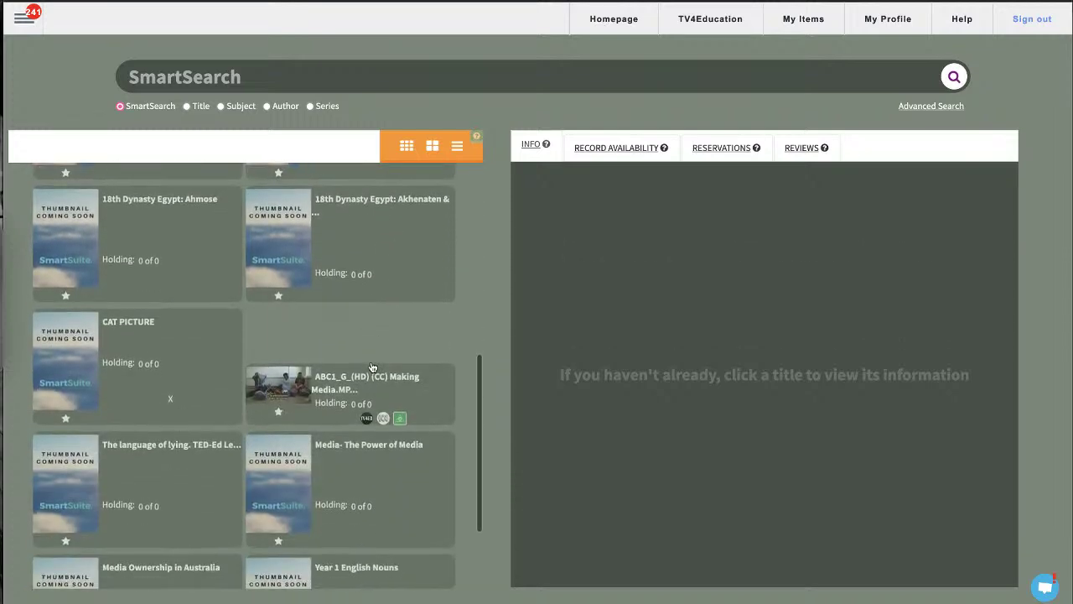
click(287, 374)
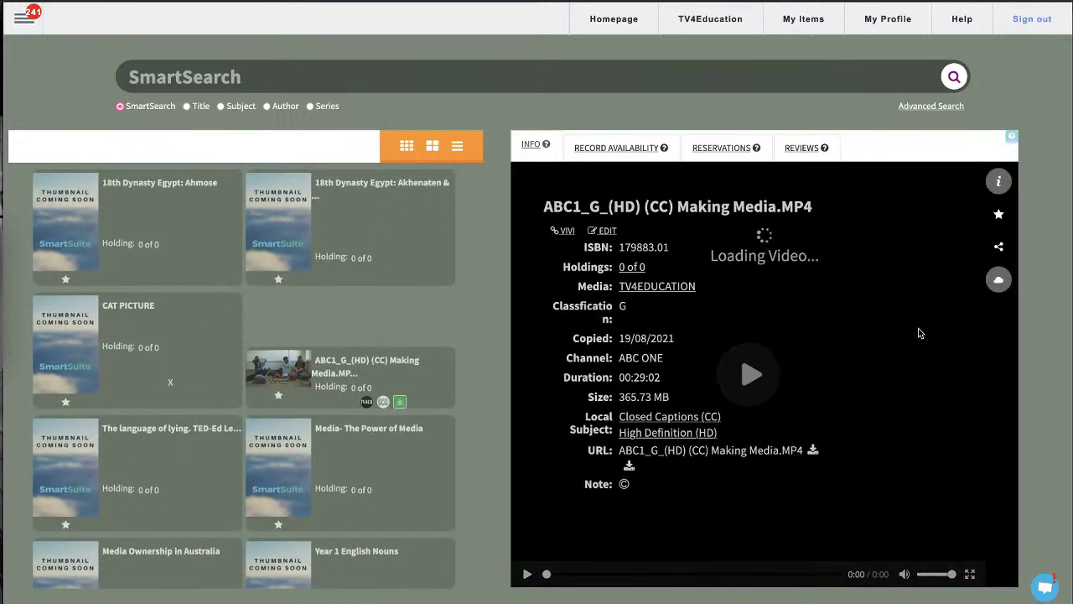
click(998, 182)
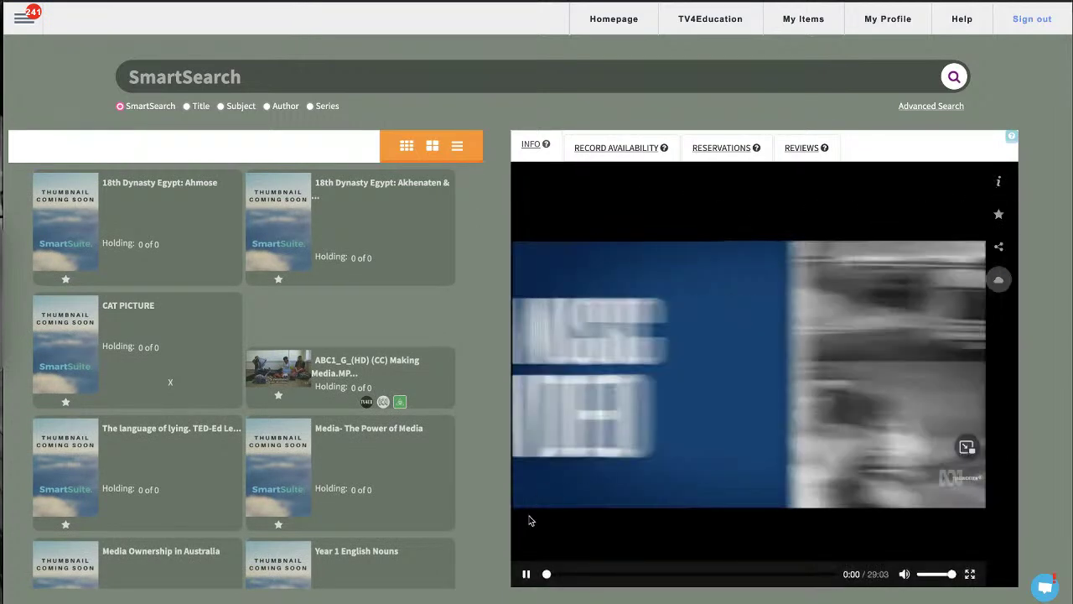
click(527, 575)
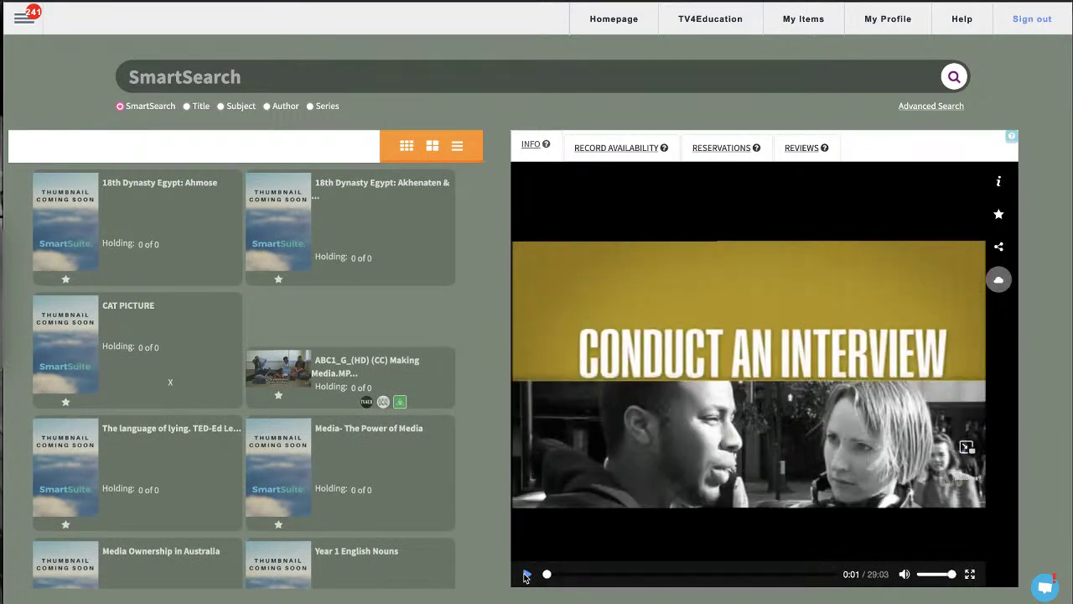
scroll(218, 337, up, 1)
scroll(217, 337, up, 5)
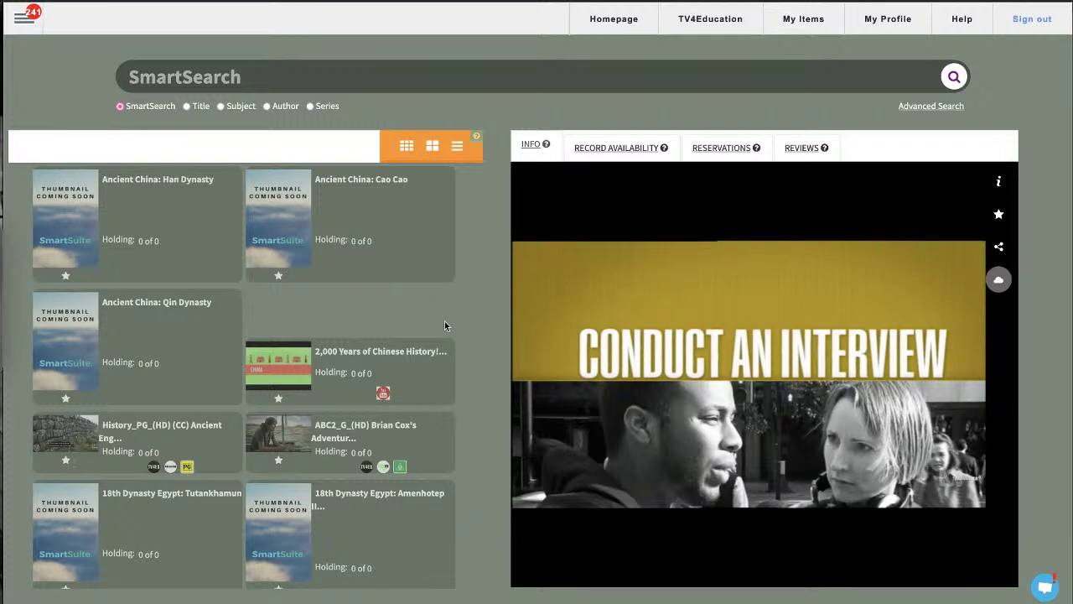
Open the TV4Education video home page and focus its SmartSearch box
click(713, 31)
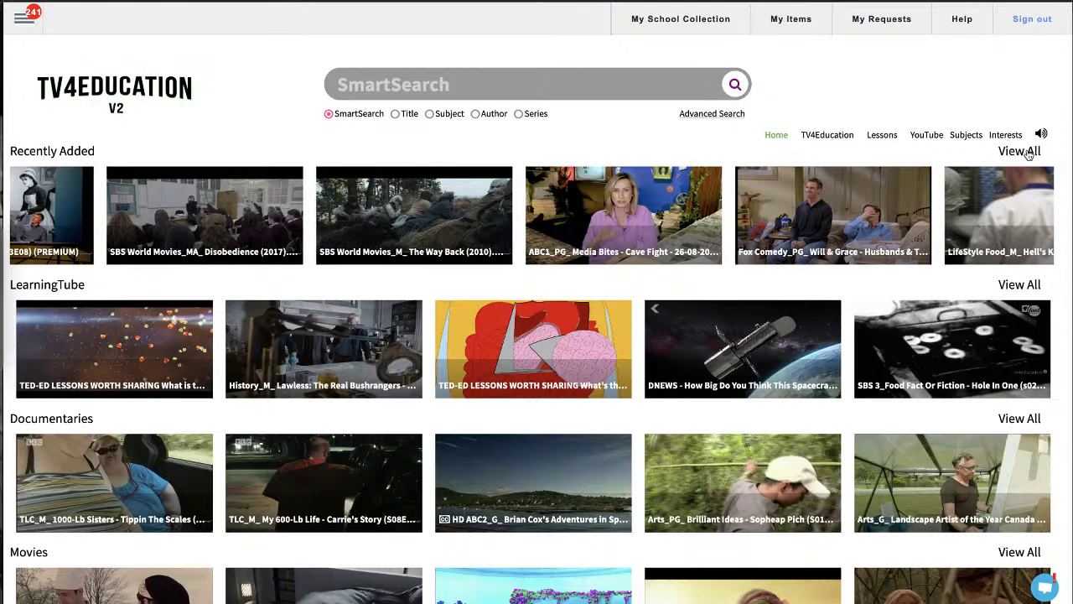
click(629, 83)
mouse_move(712, 325)
Play the DNEWS spacecraft-size video, pause it, and add it to My Items
click(730, 340)
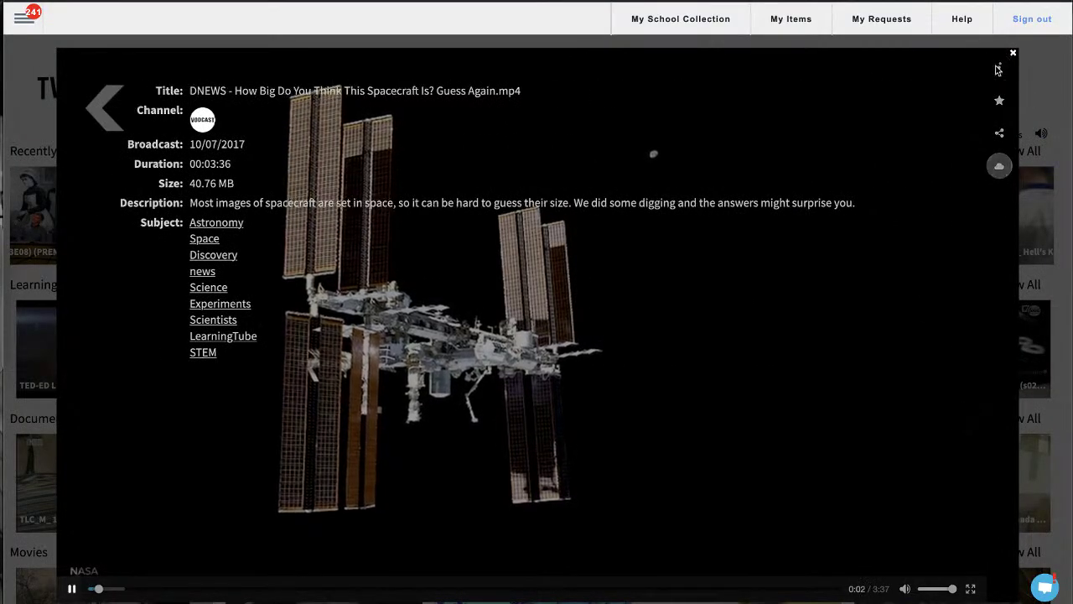
click(303, 500)
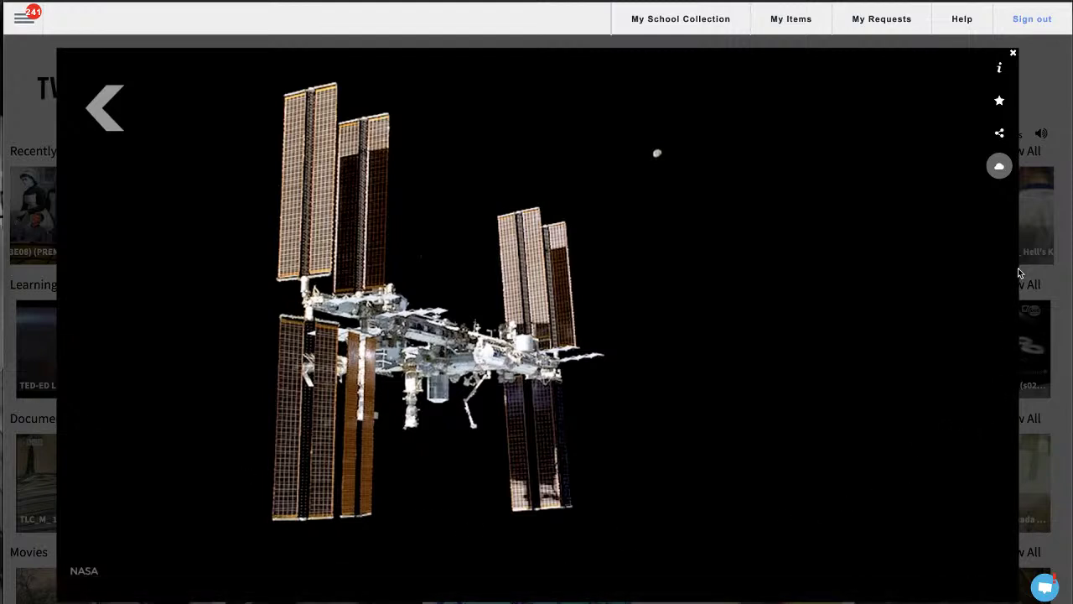
click(1000, 101)
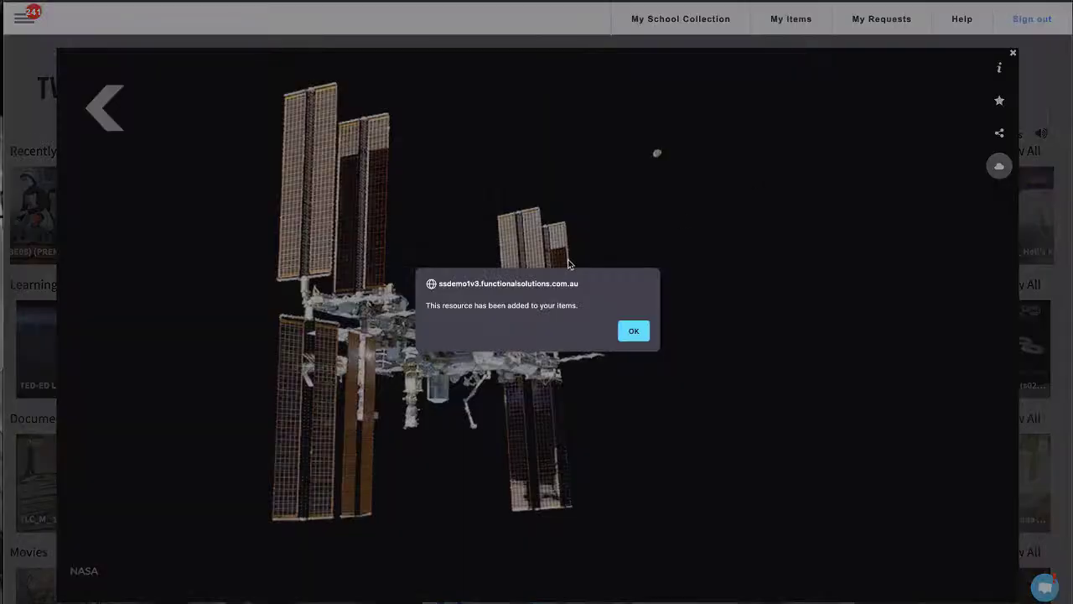
click(627, 331)
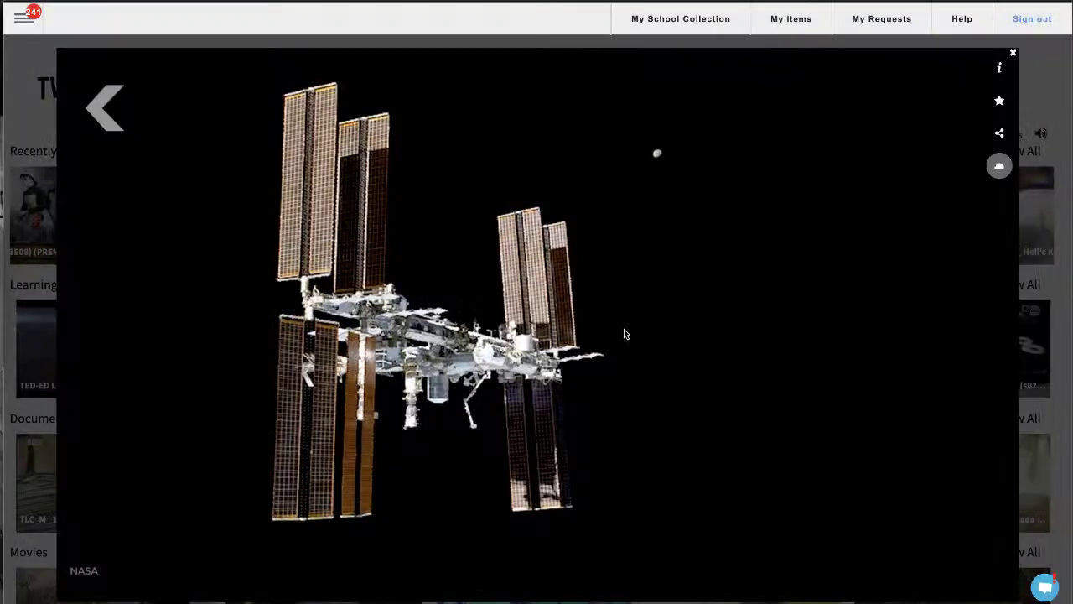
mouse_move(855, 310)
mouse_move(934, 151)
Close the video player and scroll along the TV4Education home page video rows
click(1014, 56)
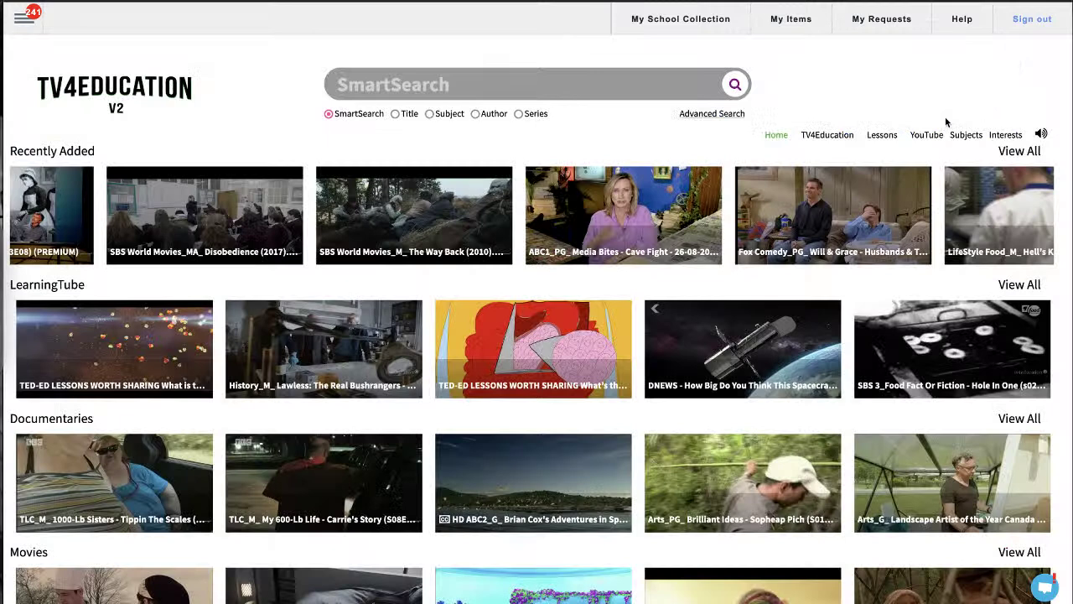
mouse_move(608, 217)
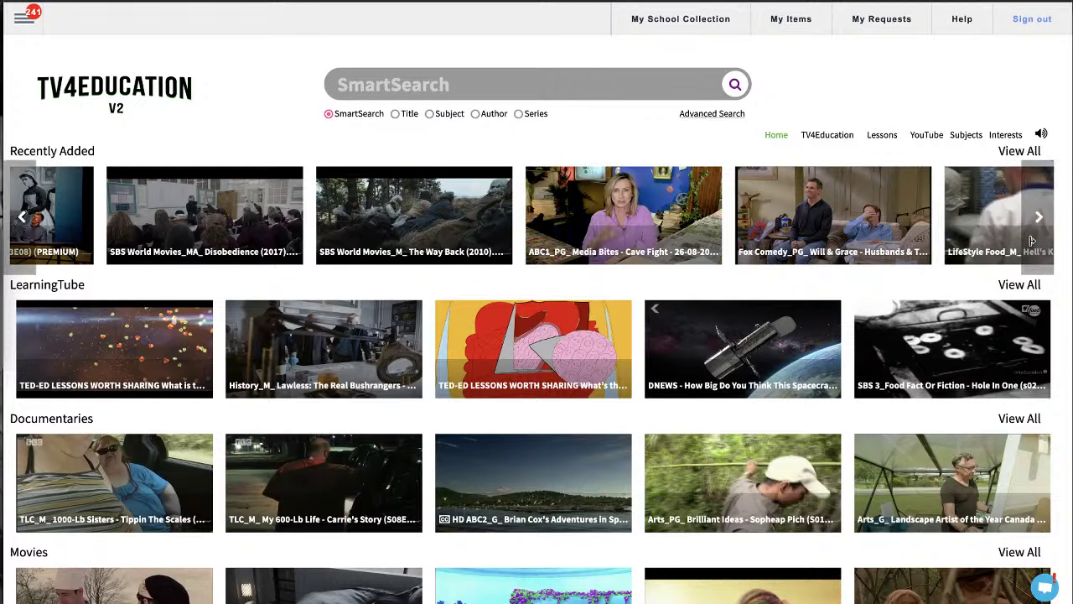
scroll(965, 201, right, 2)
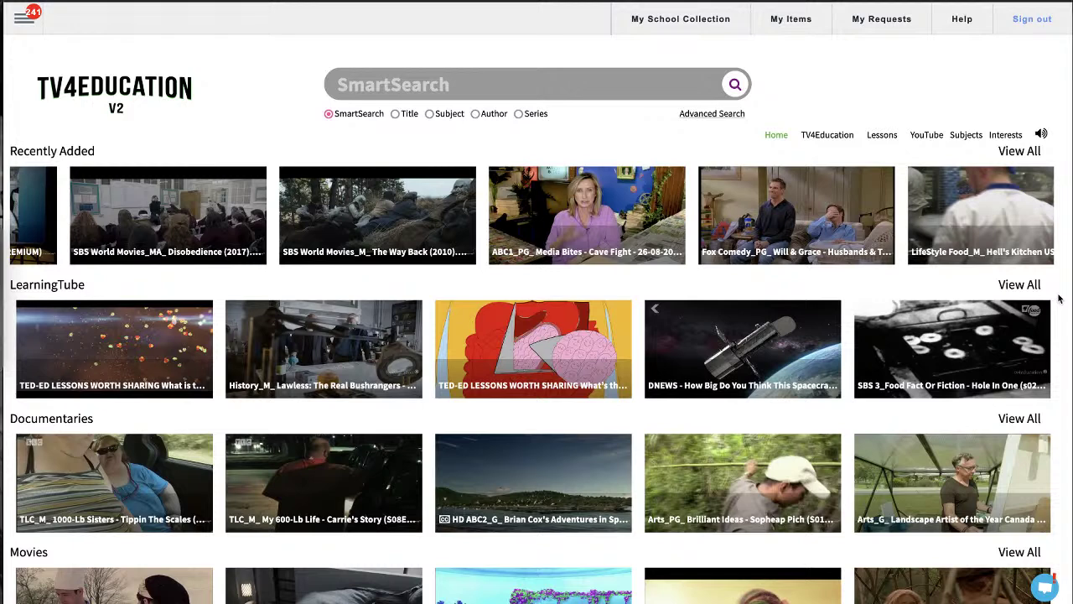
click(738, 336)
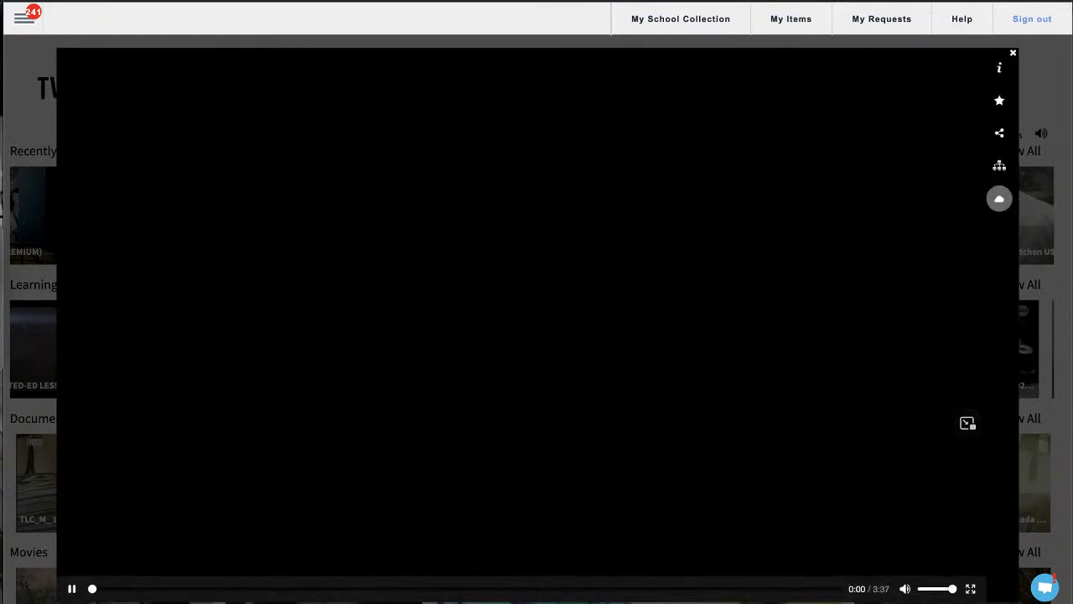
click(1000, 135)
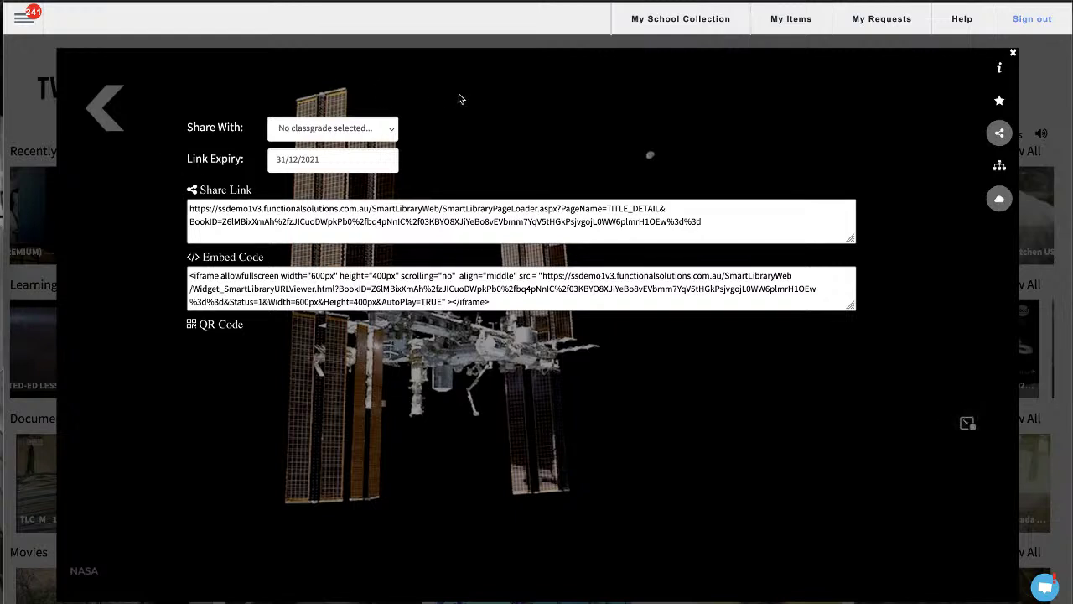
click(1016, 56)
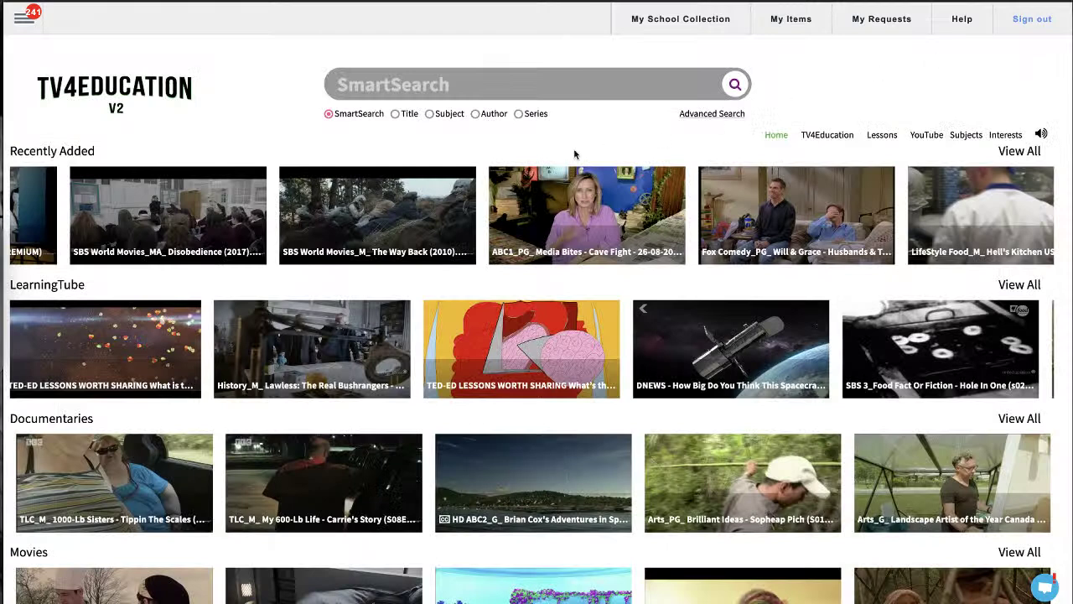
Start a new lesson via SmartClassrooms > Create Lesson in the main menu
click(24, 18)
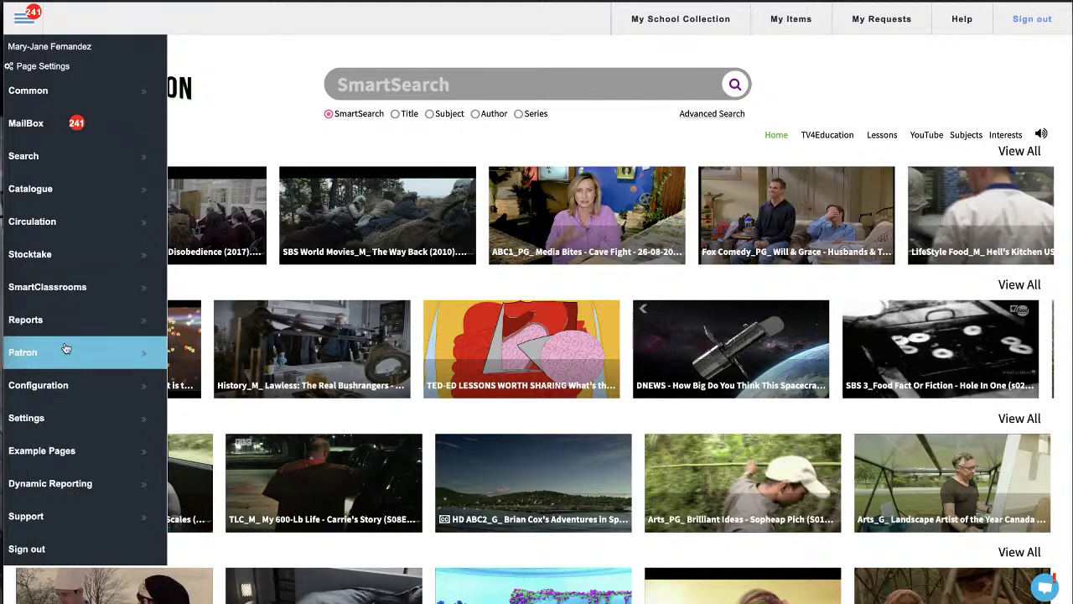
click(107, 286)
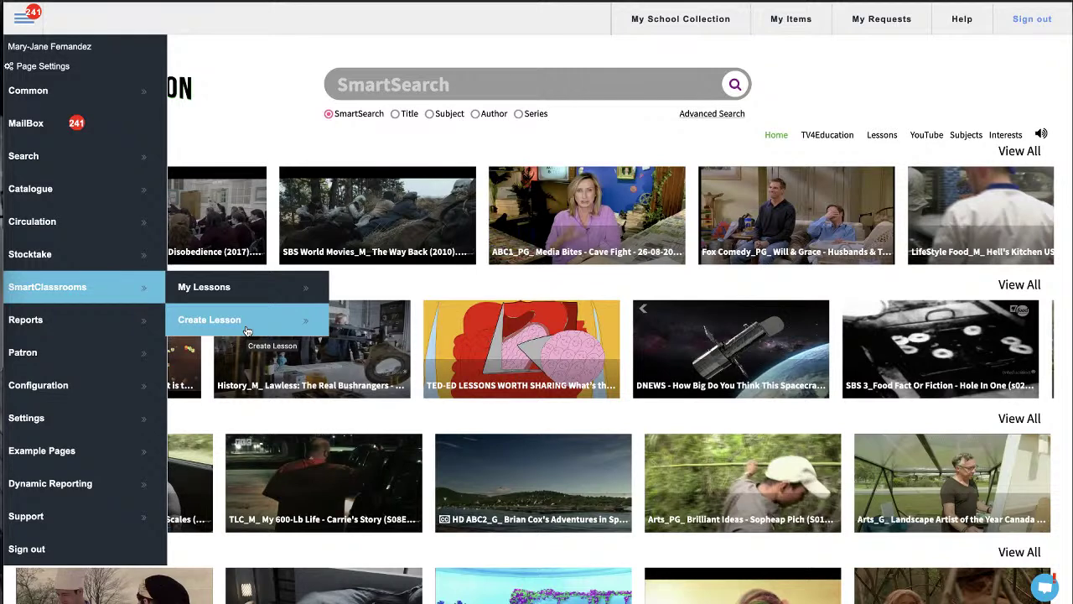
click(263, 326)
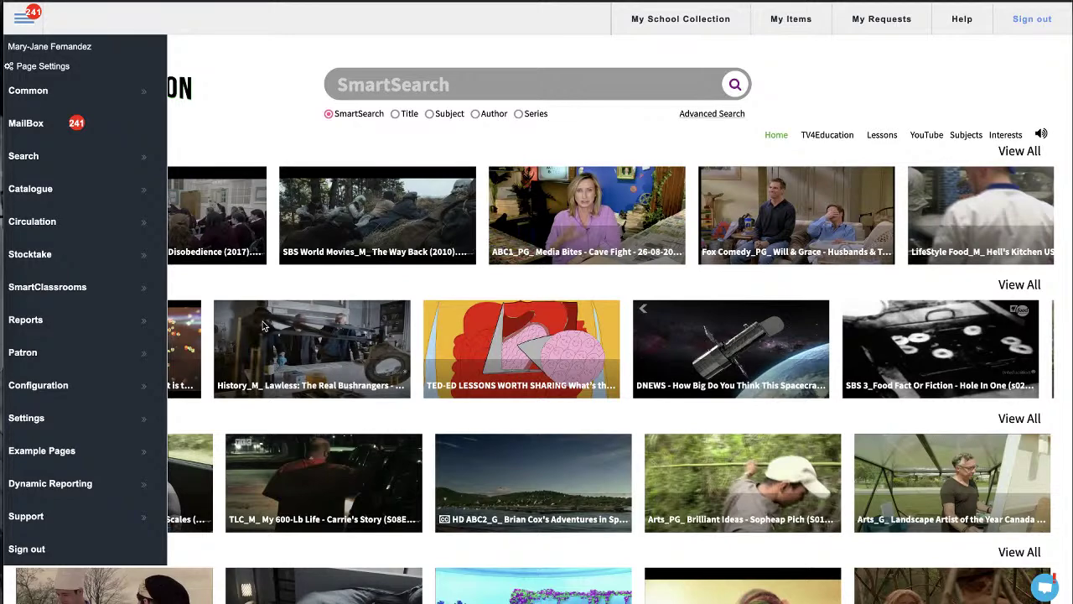
click(262, 325)
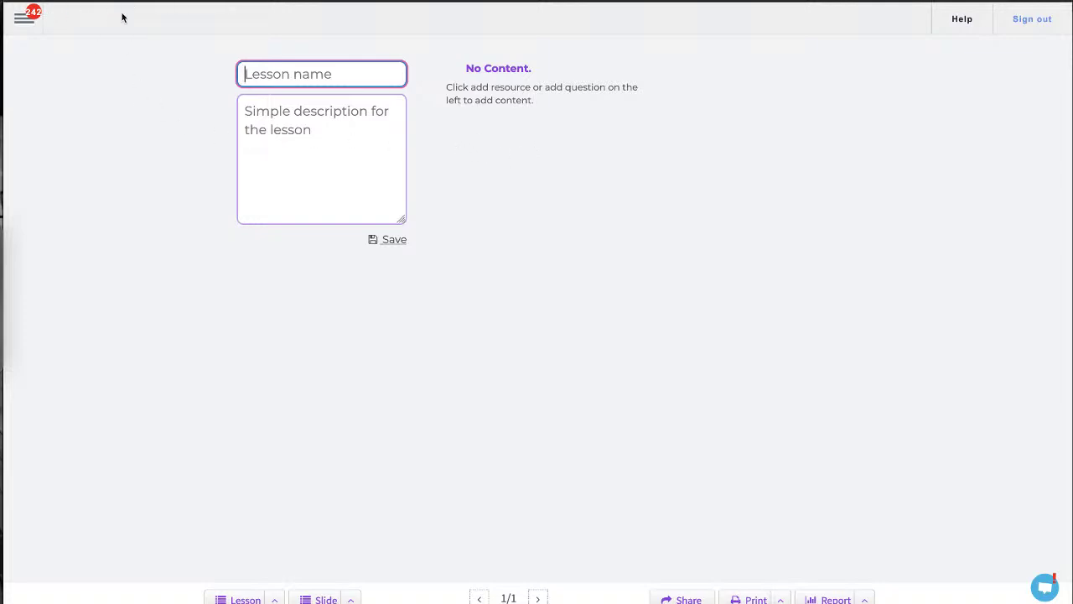
Open the Help Centre and scroll through its current page
click(962, 20)
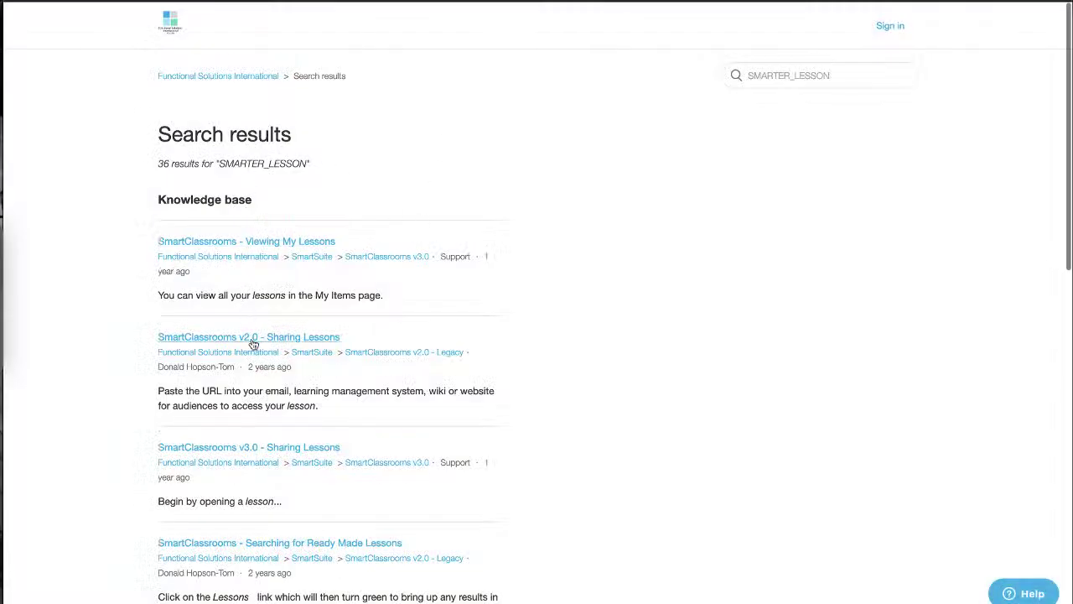
scroll(251, 340, down, 1)
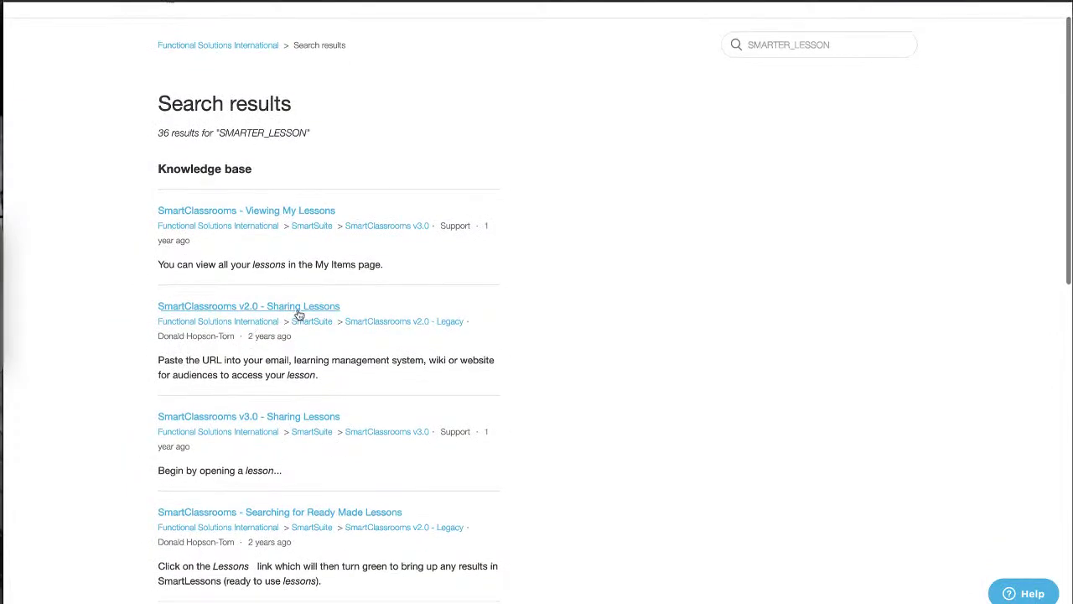
scroll(308, 379, down, 5)
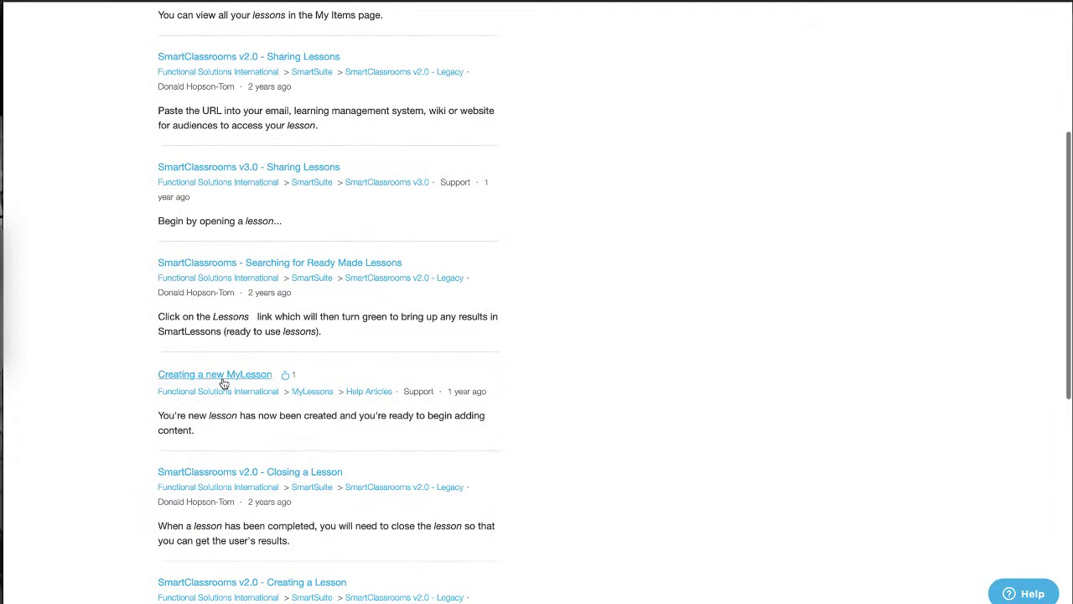
scroll(352, 411, down, 2)
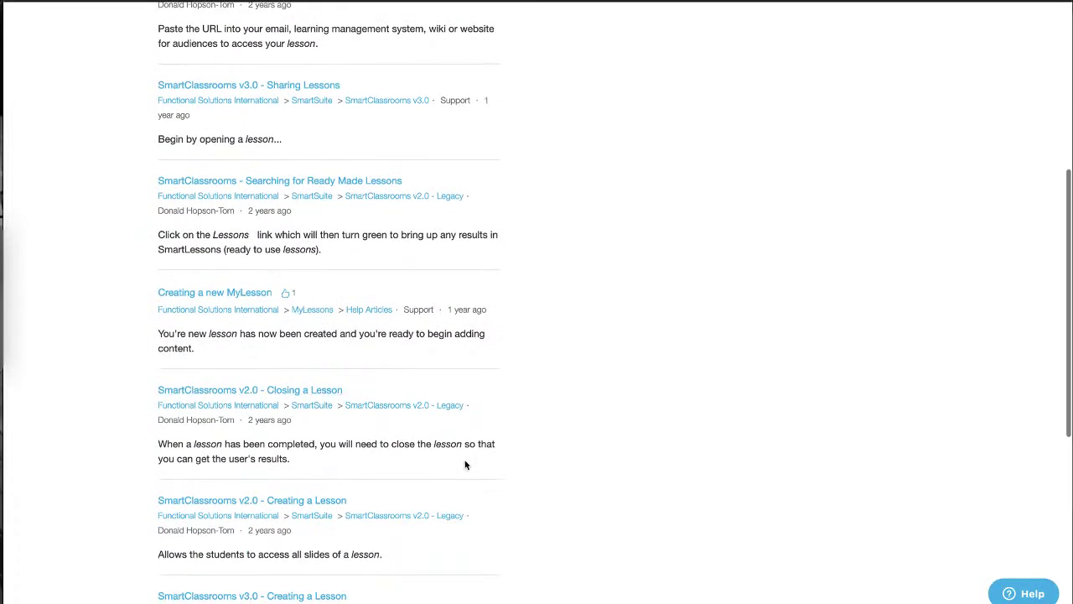
scroll(466, 463, down, 5)
scroll(467, 463, down, 3)
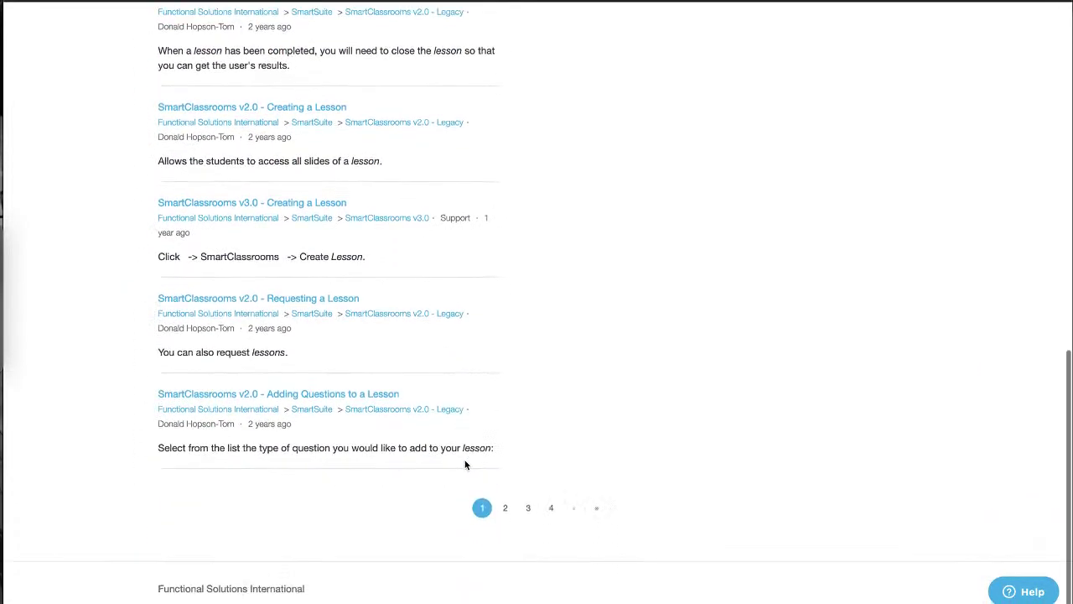
scroll(810, 273, up, 15)
Search the Help Centre for 'tv4education', replacing the previous SMARTER_LESSON term
click(797, 75)
drag(843, 79, 633, 54)
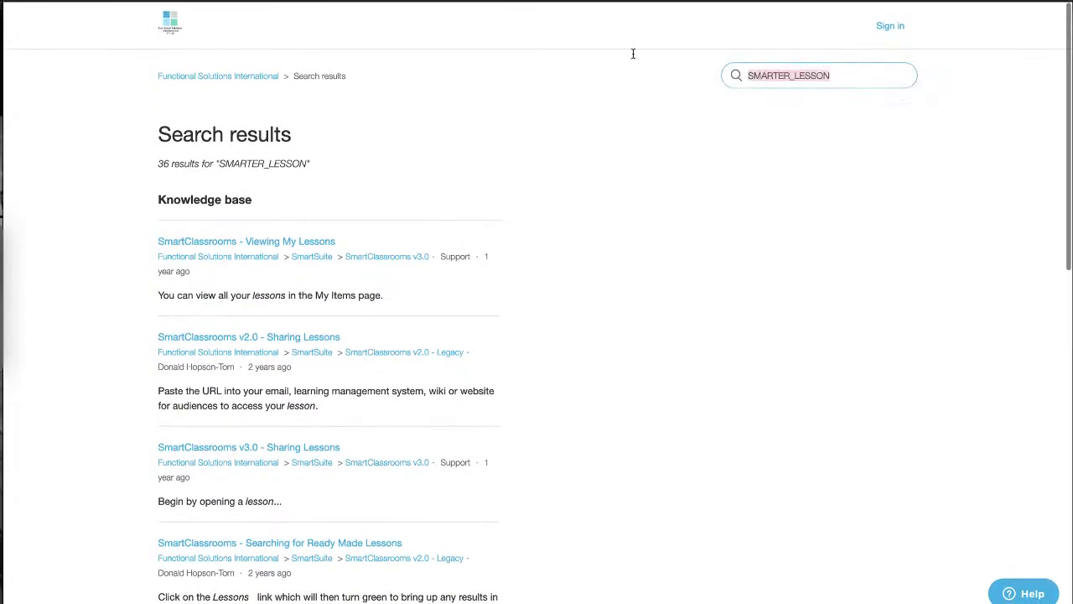
text(tv4education)
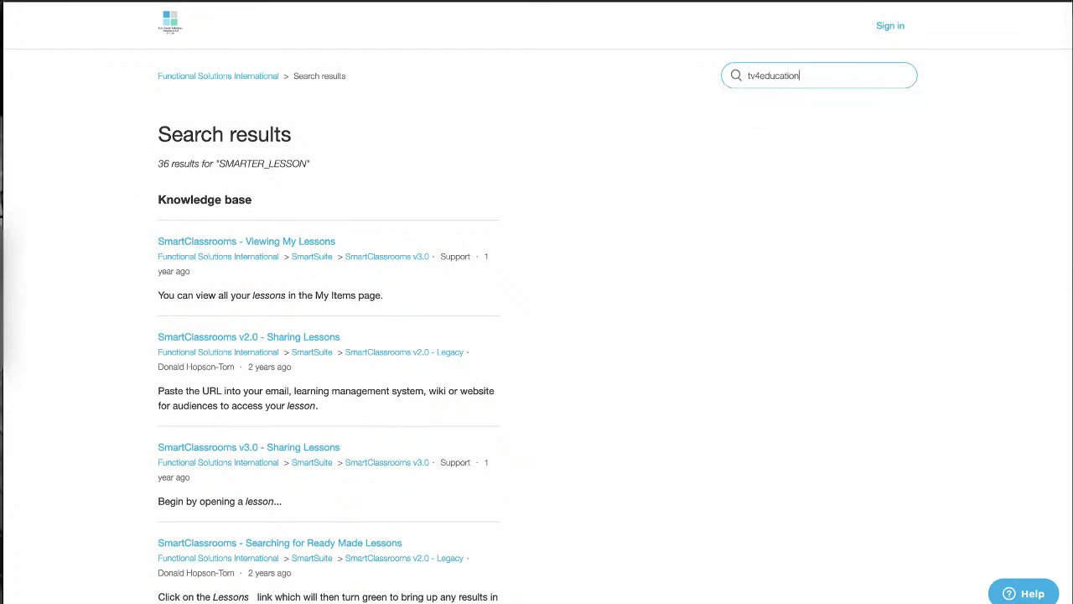
key(Return)
scroll(547, 171, down, 2)
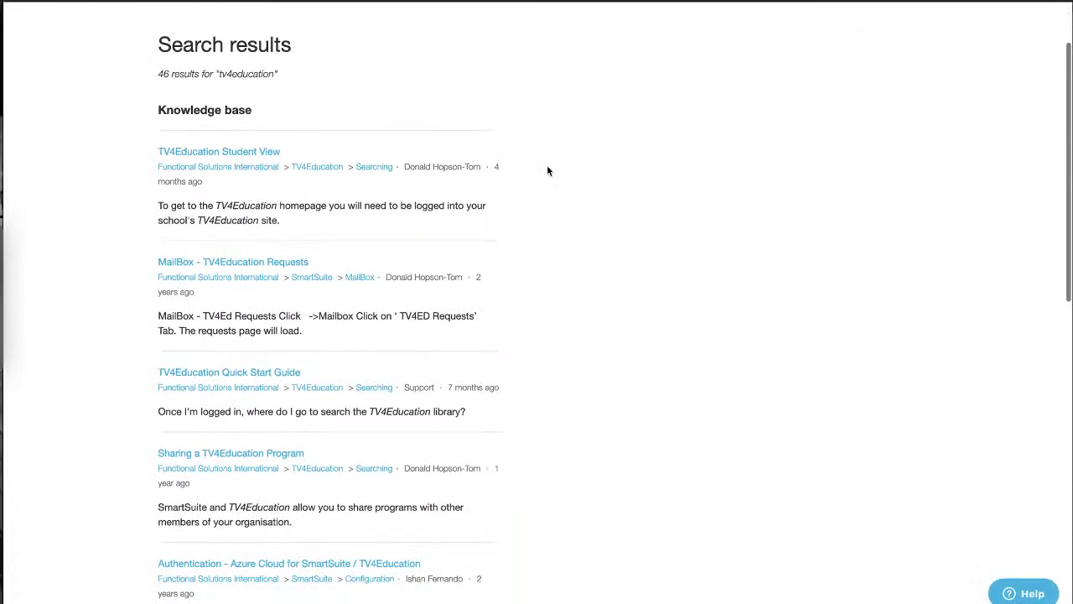
Open the TV4Education Student View article and scroll to its Streaming and Saving section
click(220, 151)
scroll(105, 191, down, 1)
scroll(105, 190, down, 3)
scroll(106, 190, down, 5)
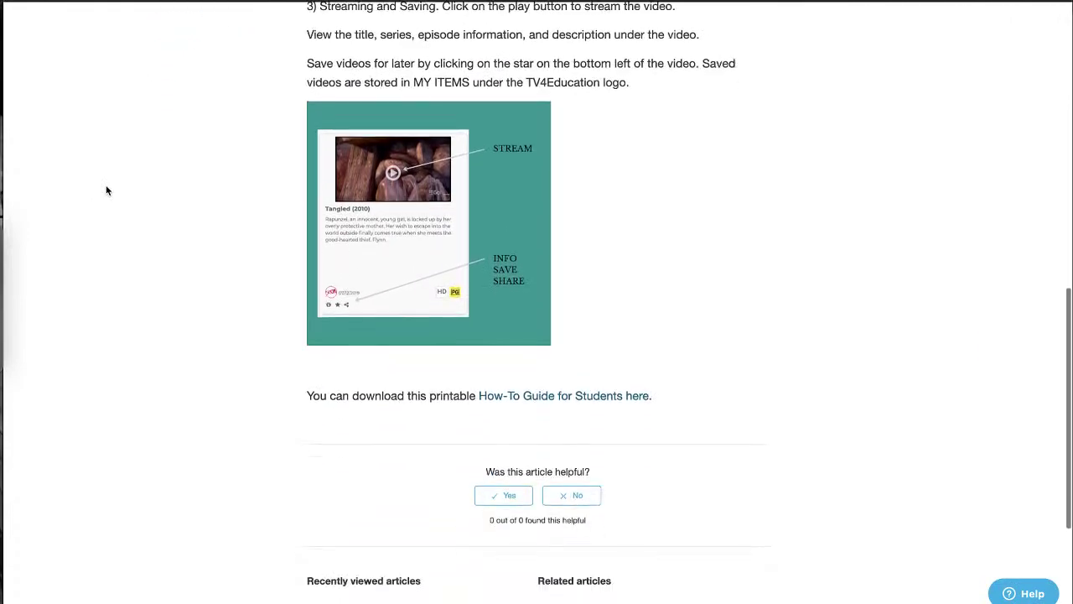
scroll(106, 191, up, 4)
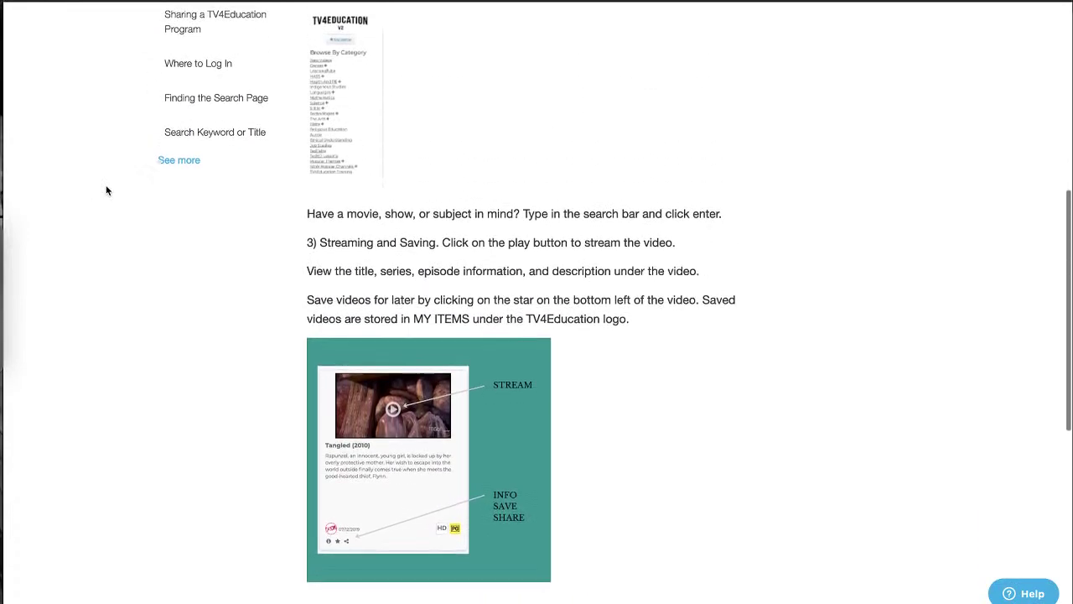
scroll(105, 191, up, 6)
scroll(106, 190, up, 1)
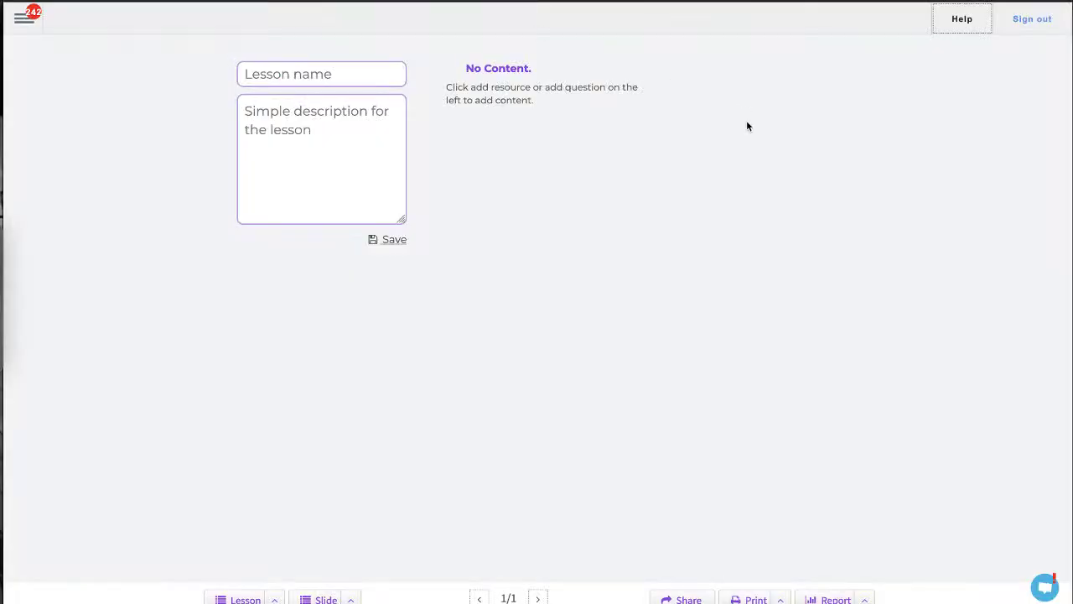
click(1048, 592)
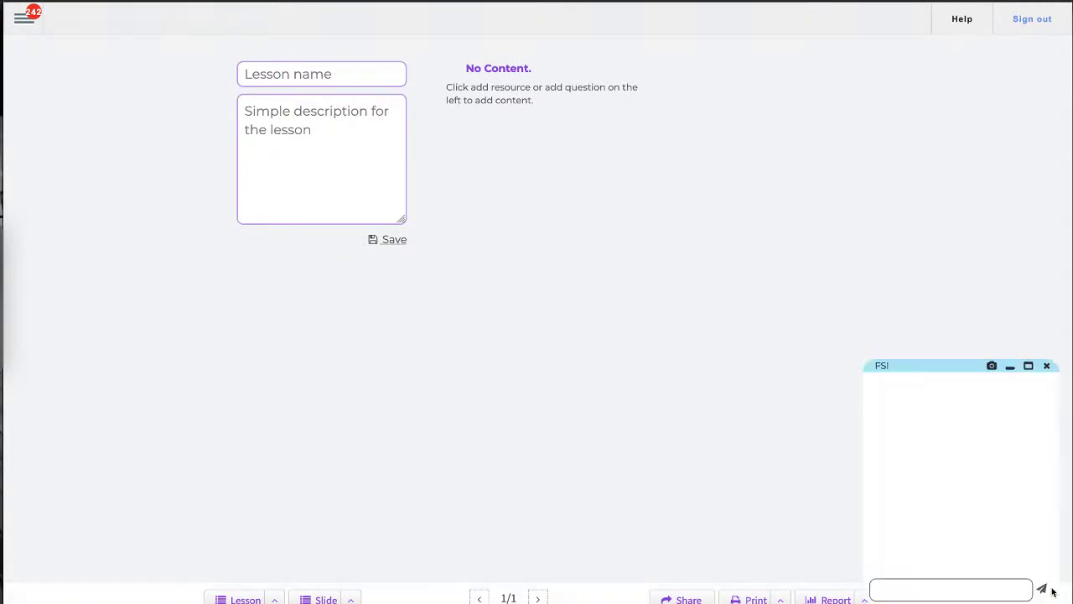
click(987, 591)
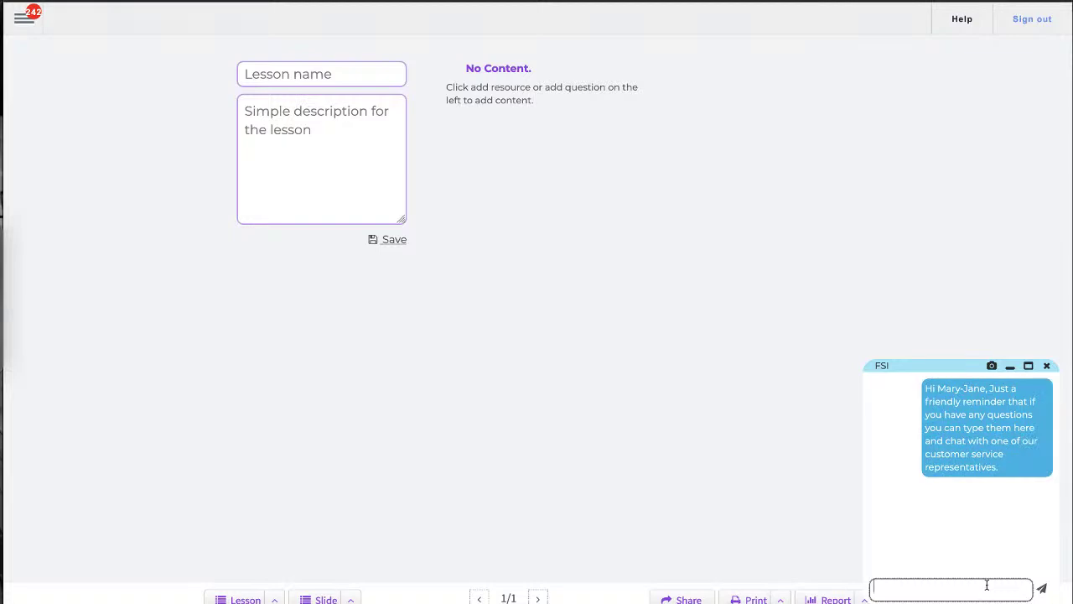
click(933, 589)
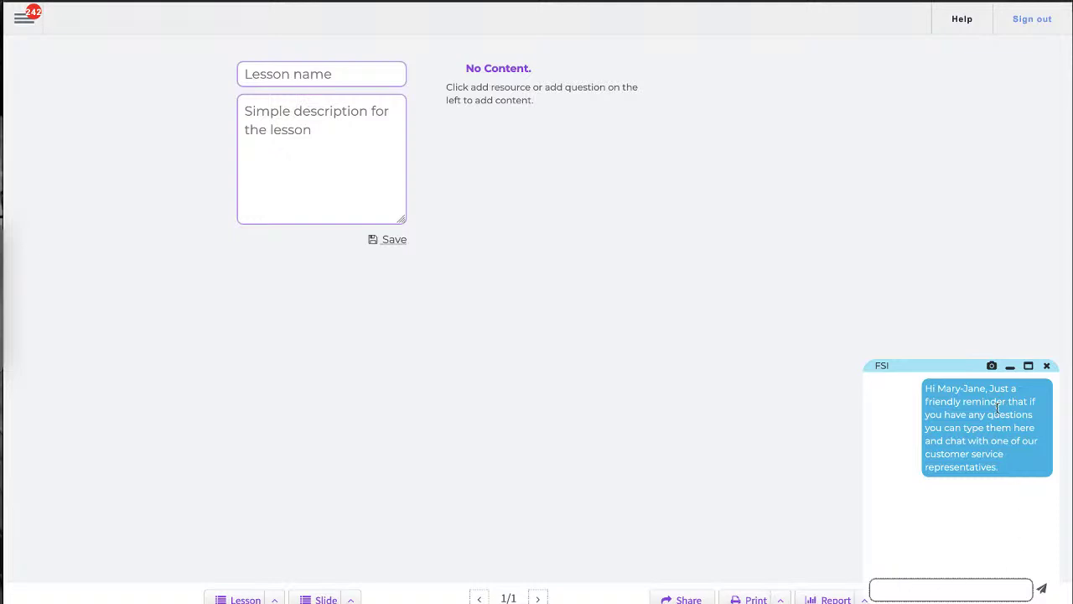
click(1047, 367)
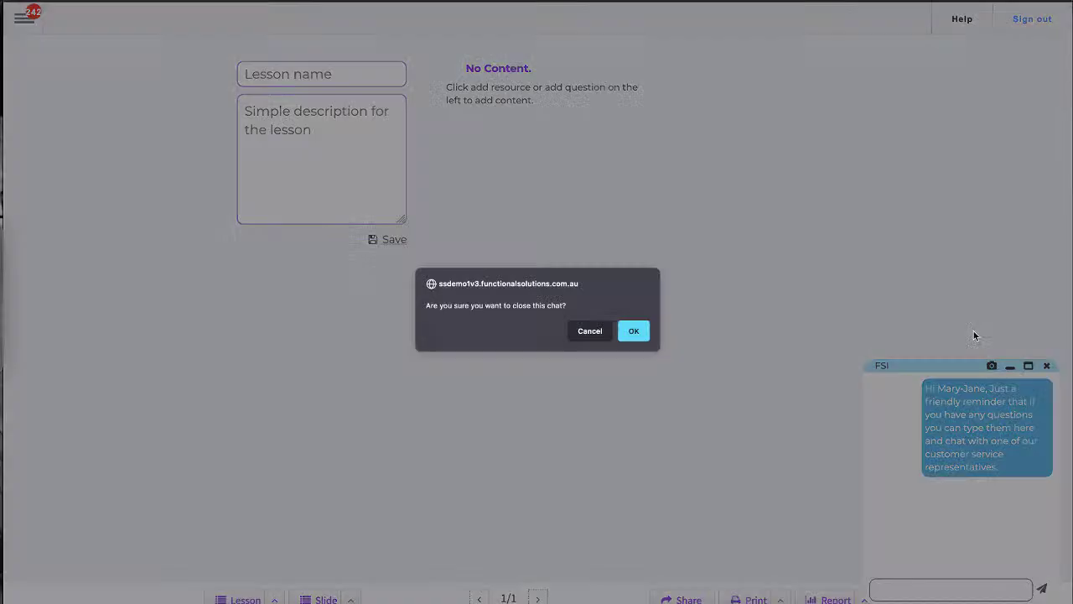
click(630, 331)
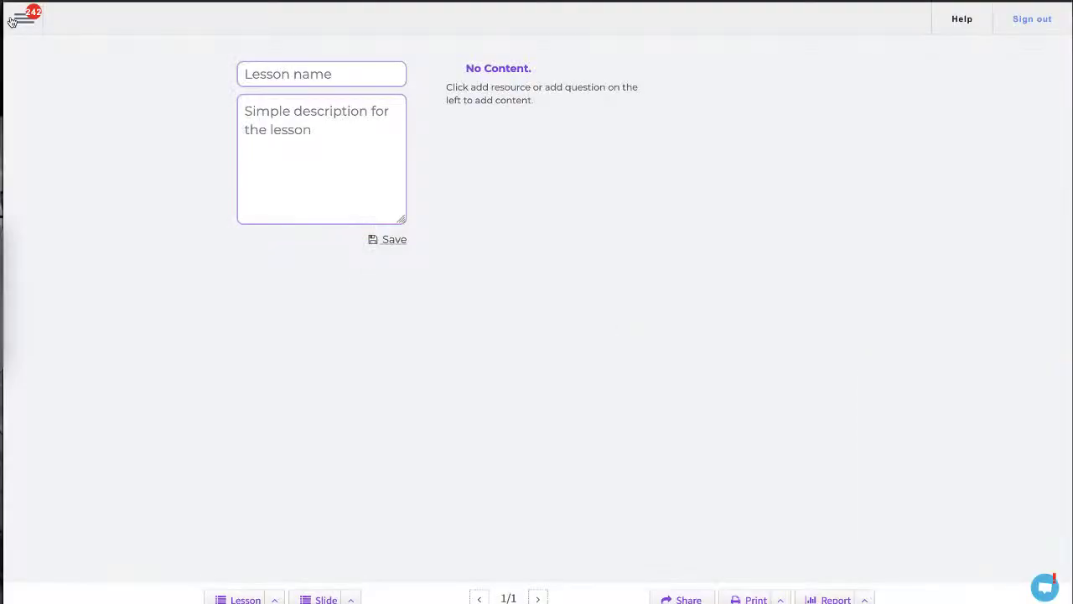
Load the TV4Education library via Search > TV4Education, then view the TV4Ed requests mailbox
click(20, 19)
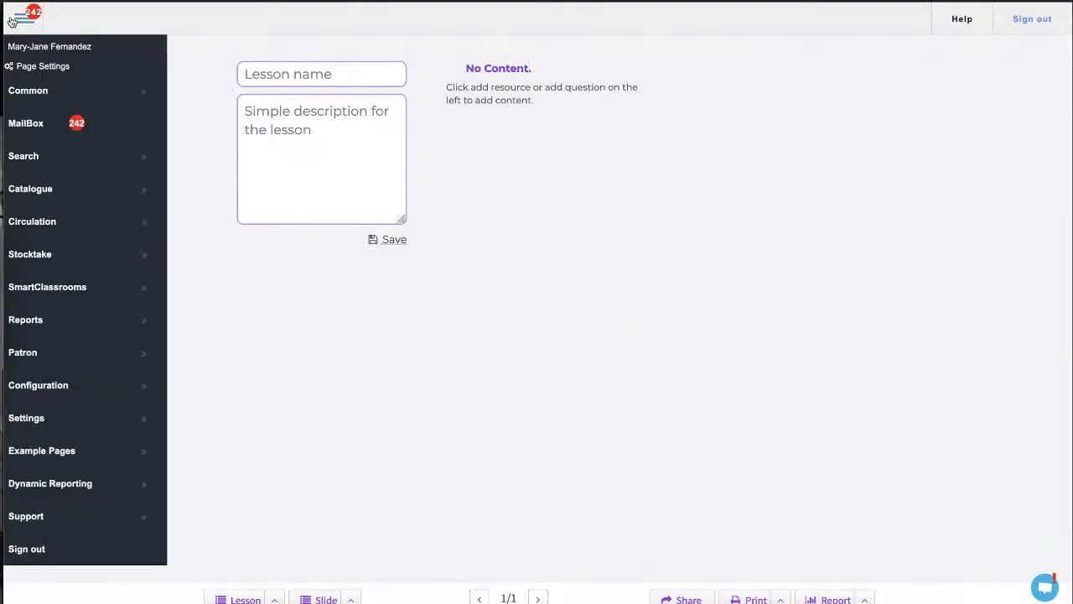
click(52, 160)
click(224, 195)
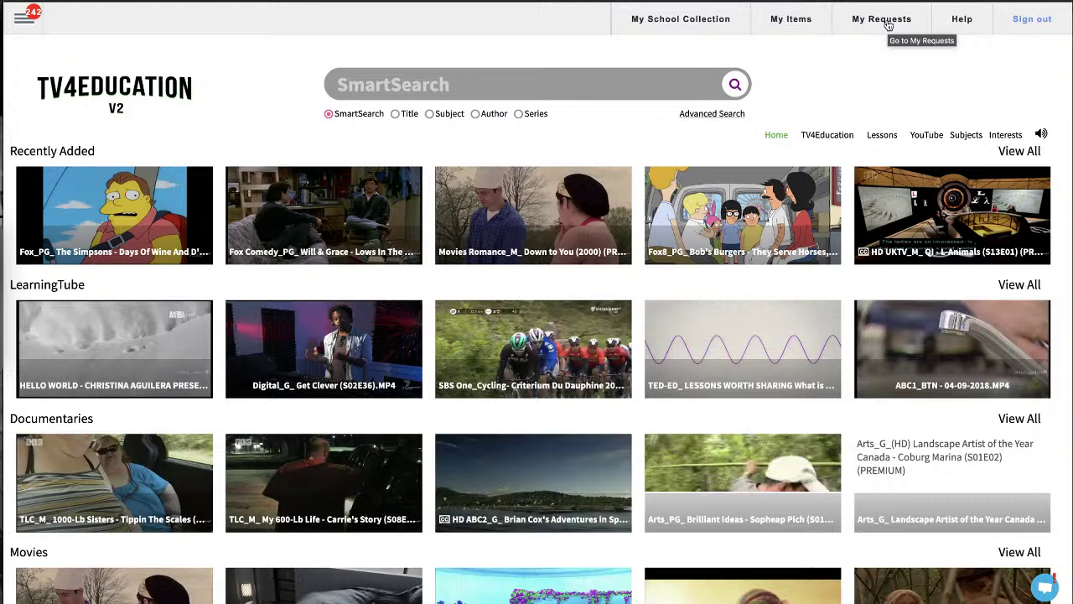
click(889, 24)
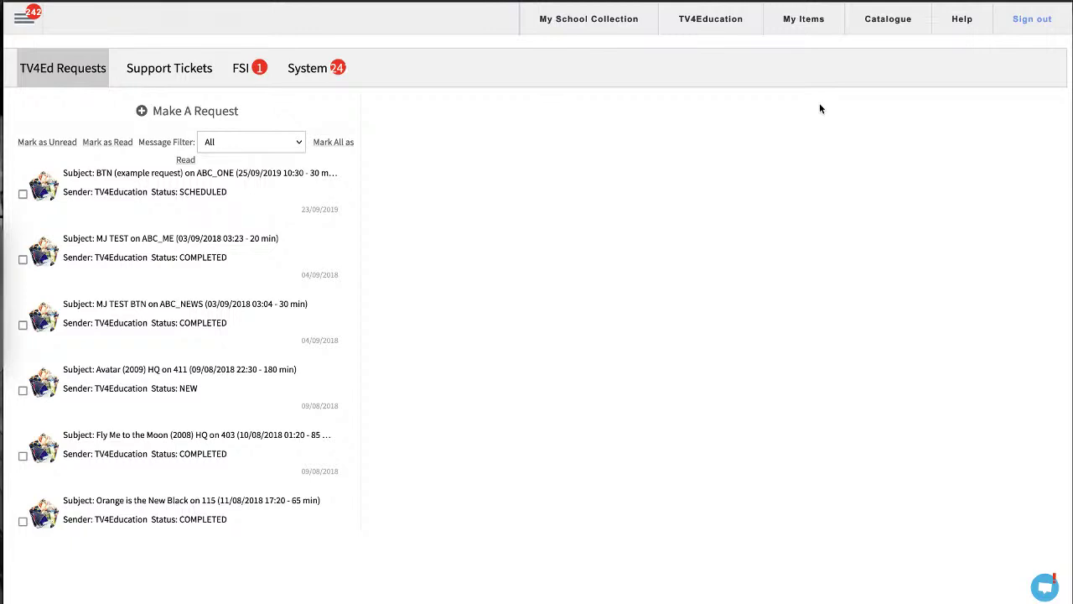
Start a new request to show the Free-to-Air, Premium Channels and Topic request types
click(211, 119)
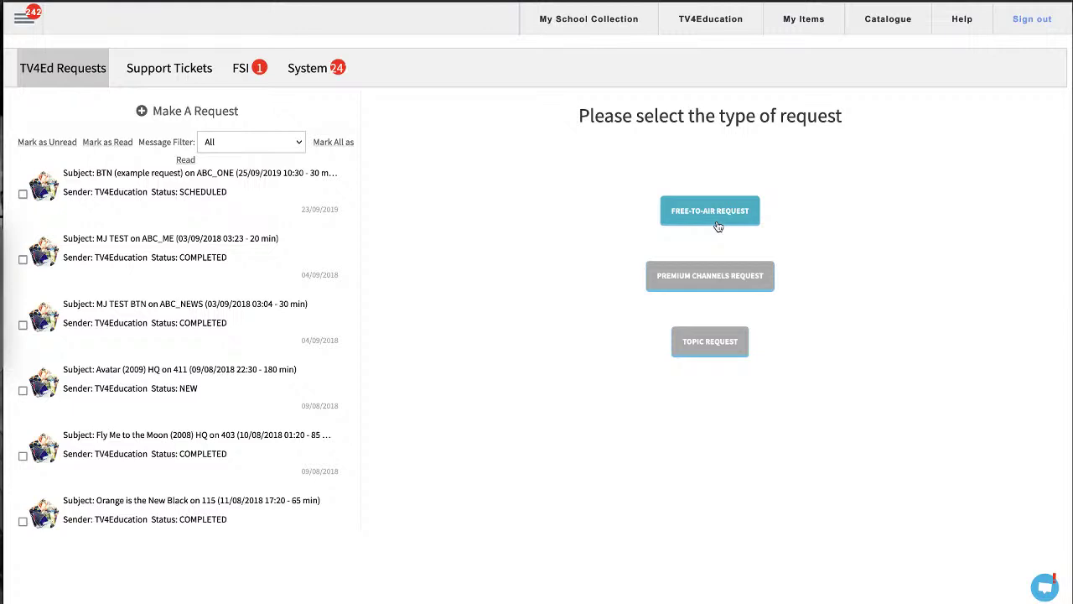
click(733, 287)
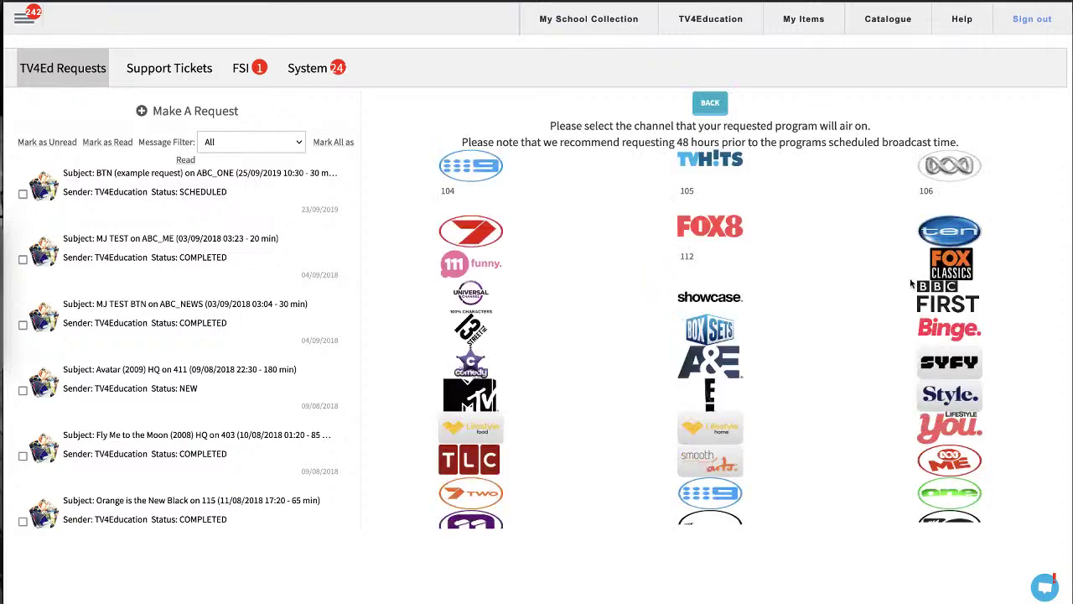
scroll(824, 304, down, 3)
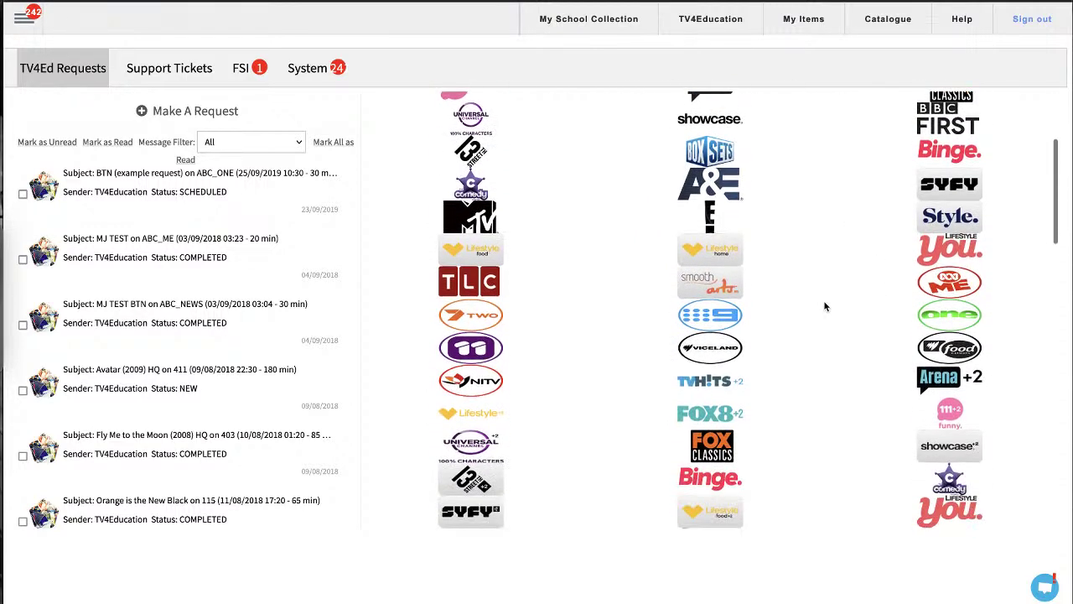
scroll(825, 306, down, 4)
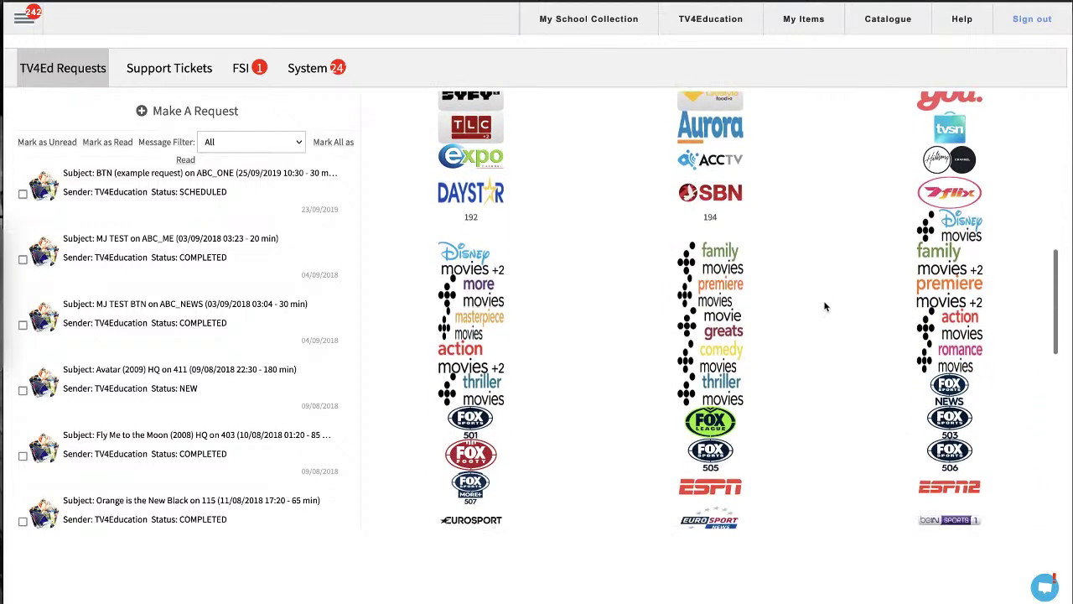
scroll(824, 306, up, 8)
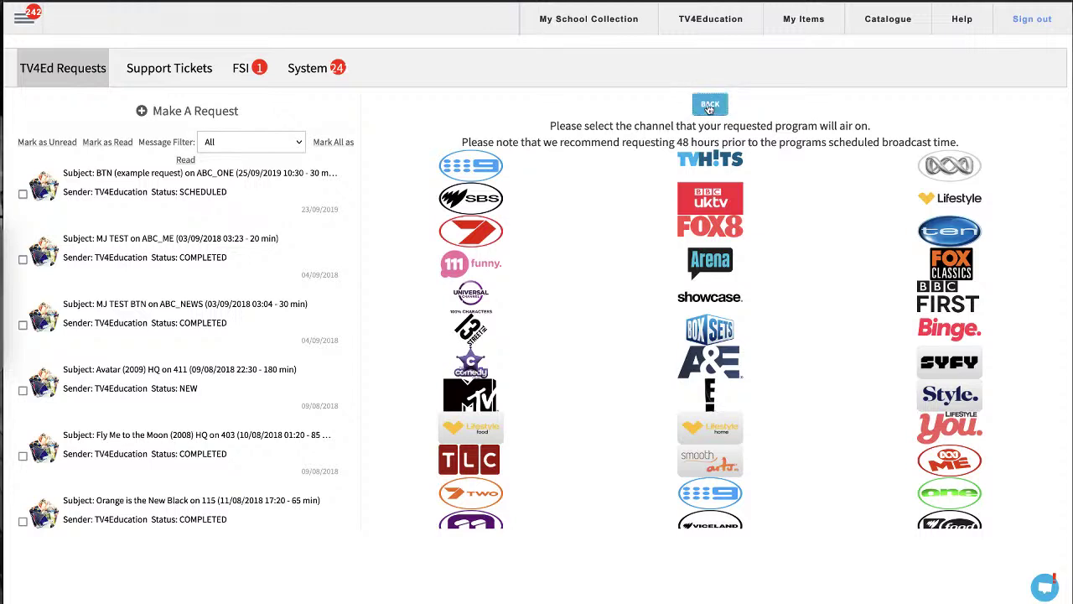
click(710, 104)
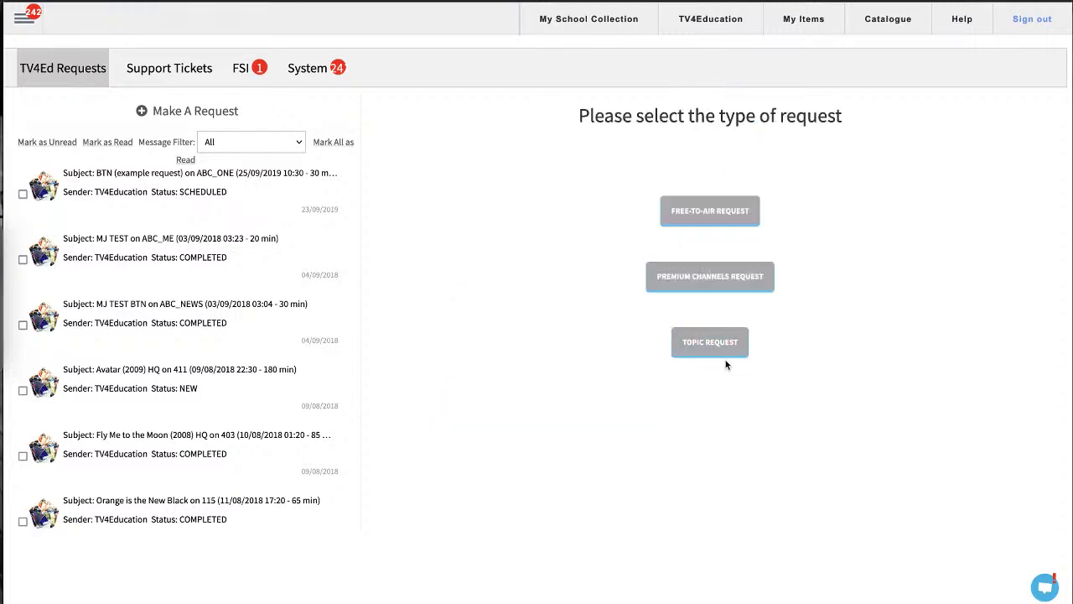
Open a Topic Request, select its Subject field, then return to the TV4Education V2 home page
click(686, 338)
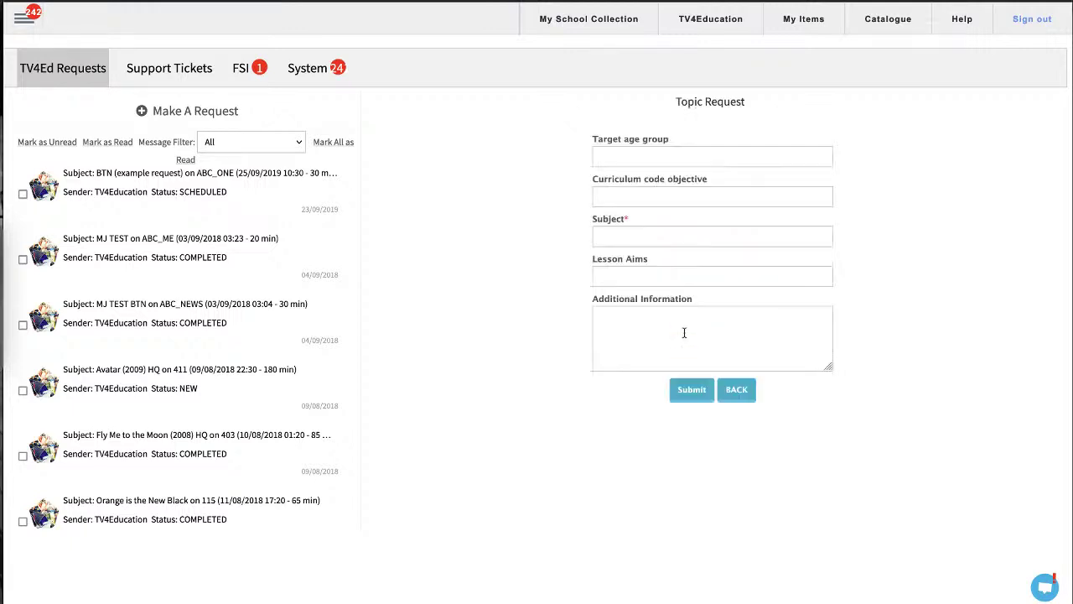
click(644, 232)
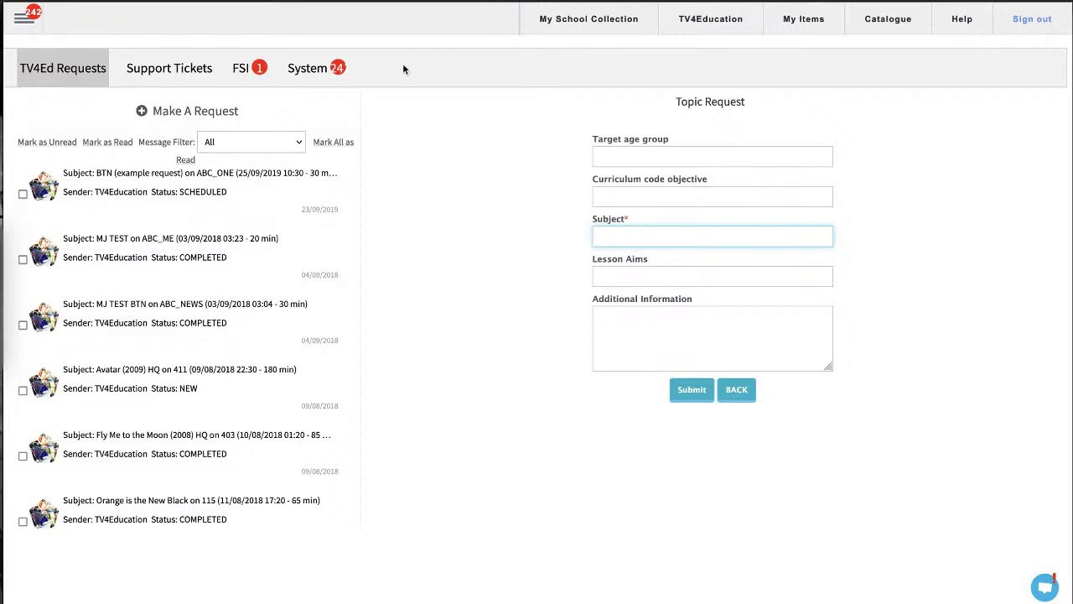
click(709, 23)
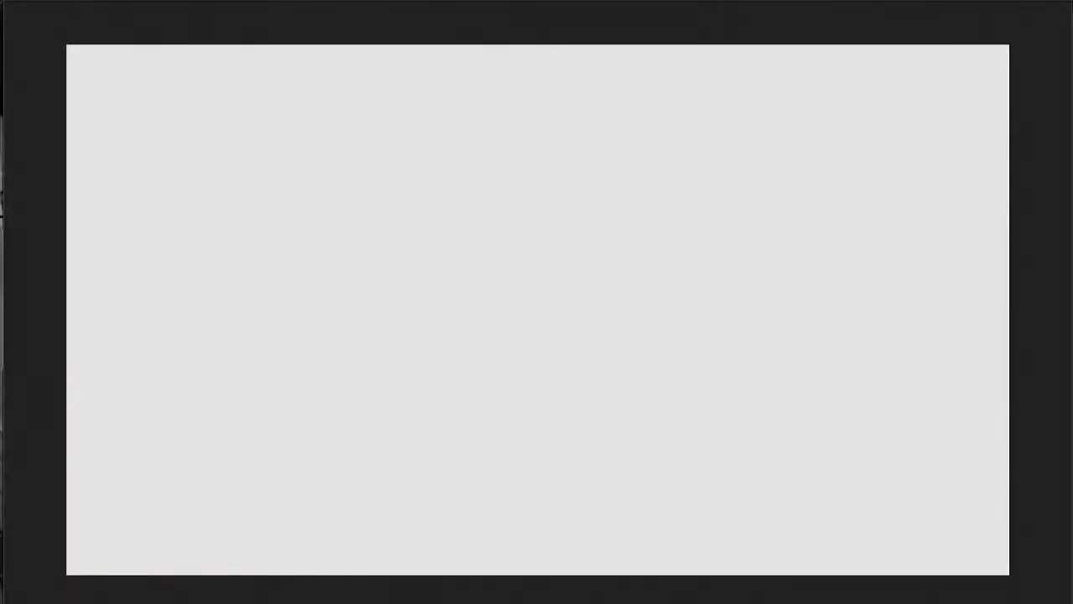
click(775, 2)
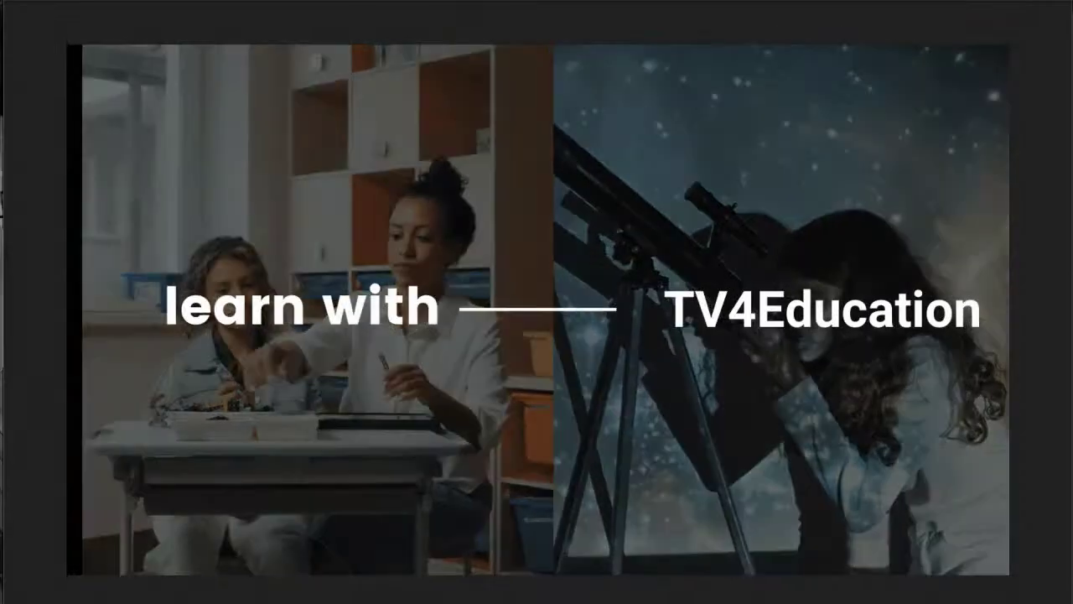